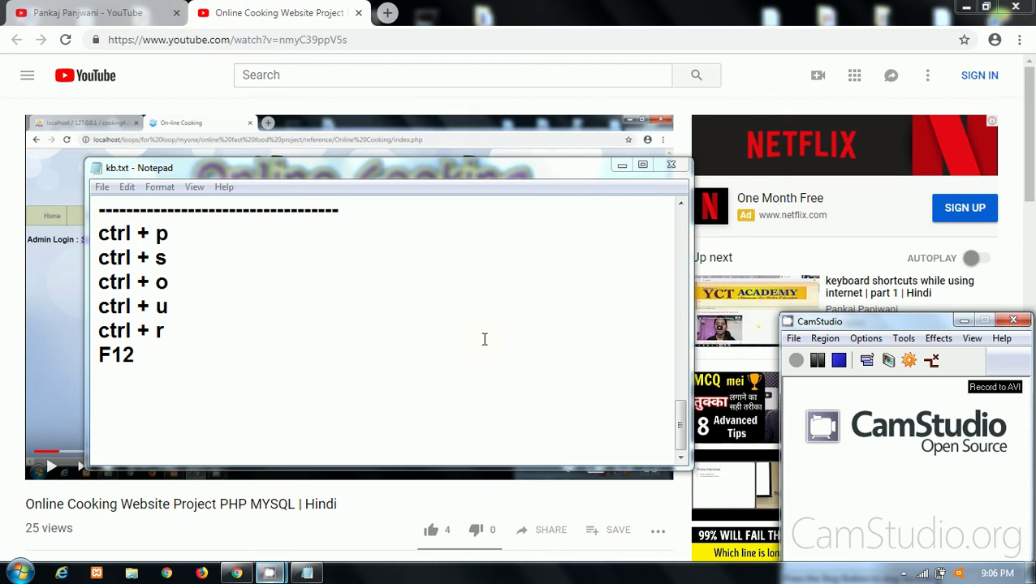
Minimise the recording tool and add j plus a dashed divider line below F12 in kb.txt
click(960, 334)
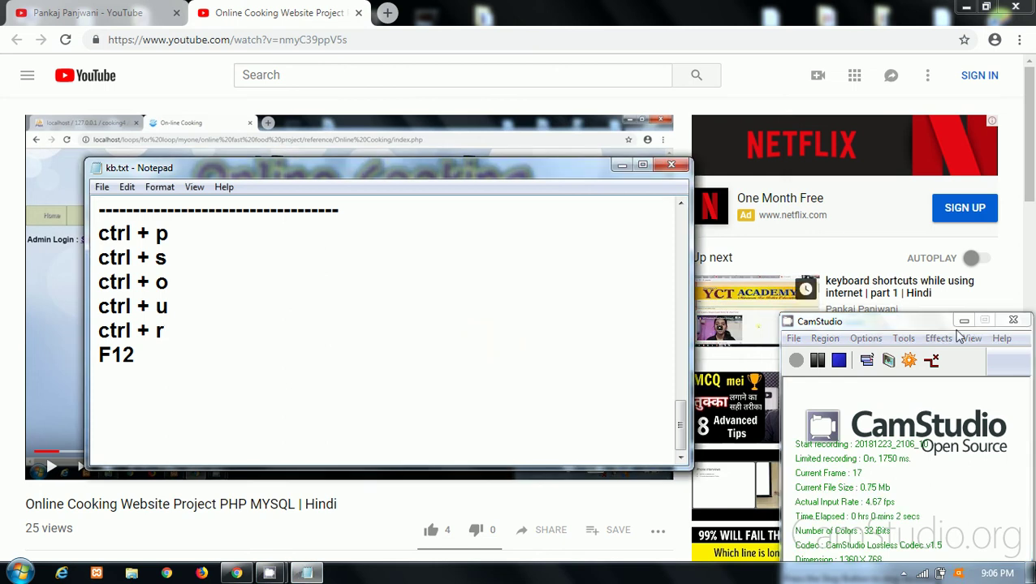
click(964, 321)
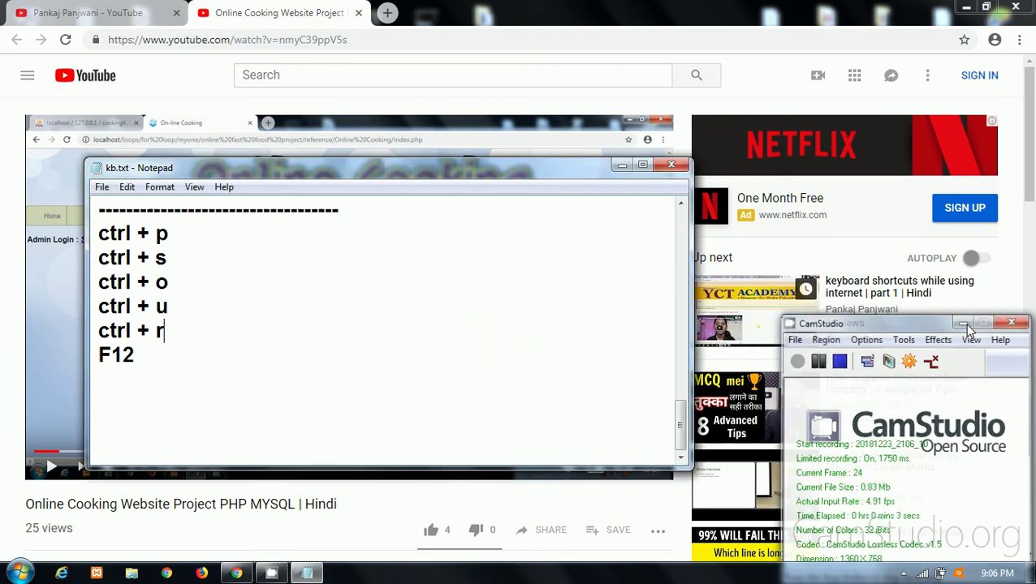
click(568, 327)
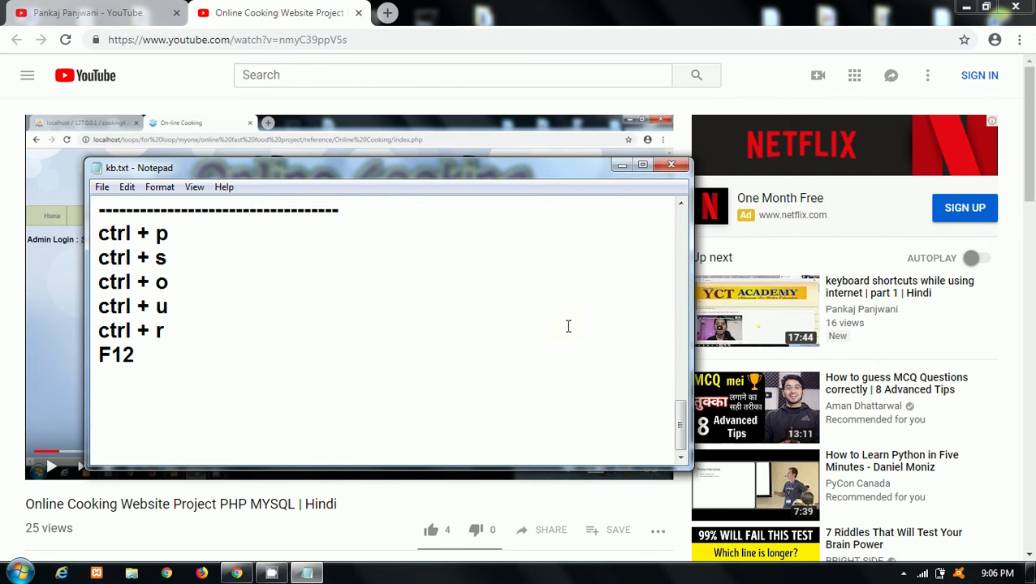
click(155, 354)
key(Return)
key(Return)
text(j)
click(96, 376)
text(_)
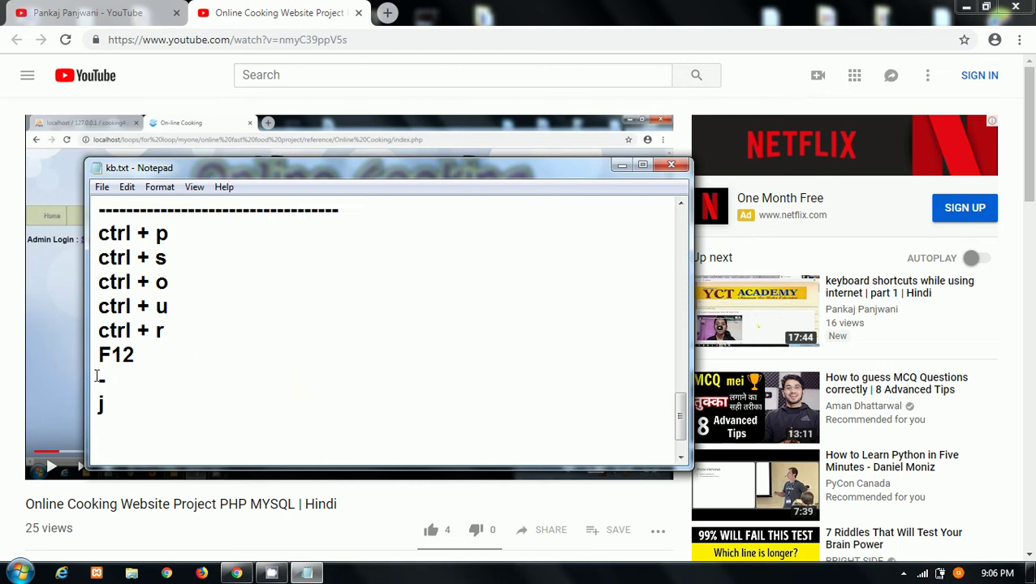
text(---------------------------------------)
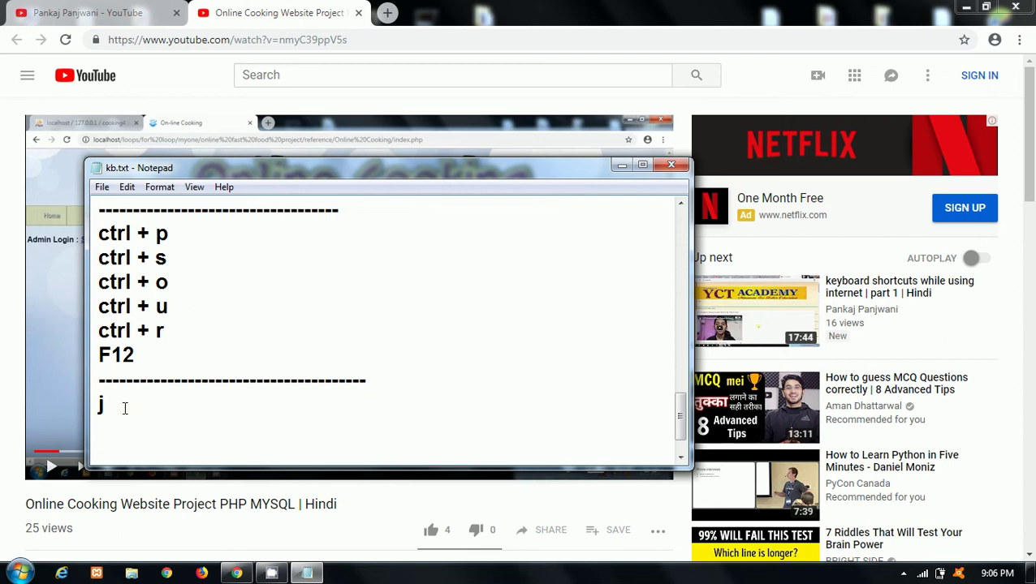
key(Return)
Add k and capital L entries on new lines, then minimise Notepad
text(k)
key(Return)
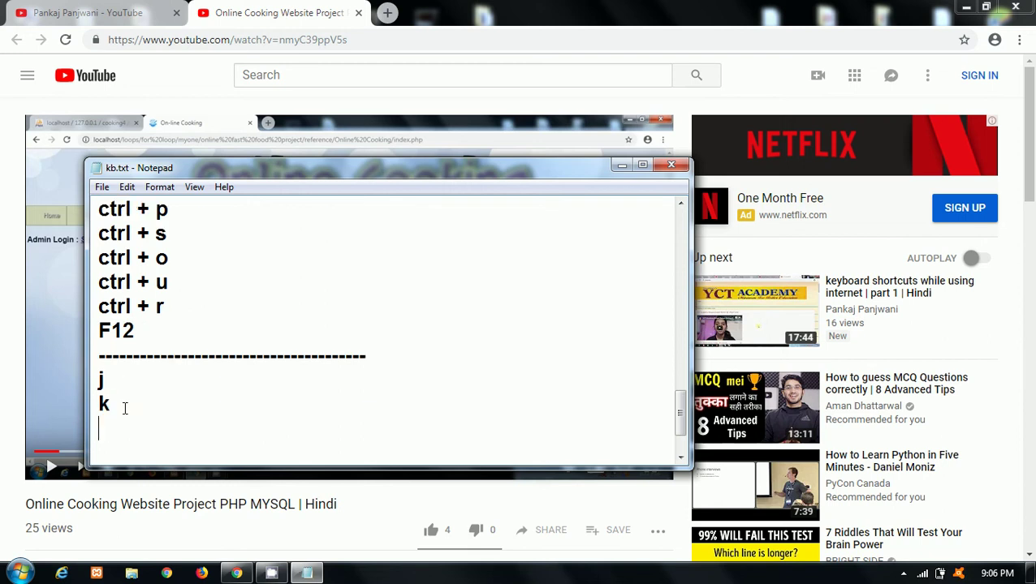
text(l)
key(BackSpace)
text(L)
click(621, 166)
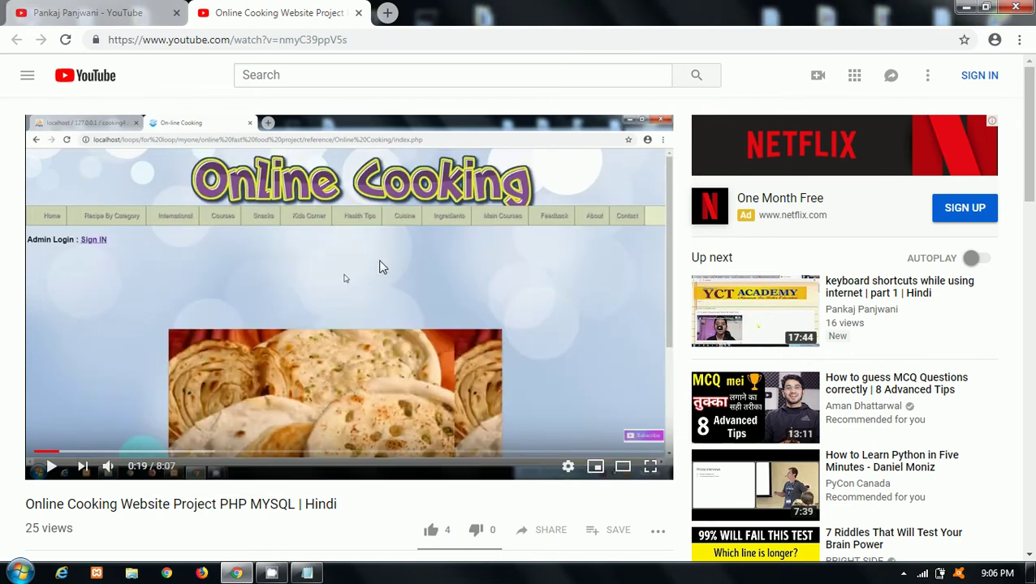
Play the cooking video and jump it back and forward in ten-second steps with J and L
click(381, 268)
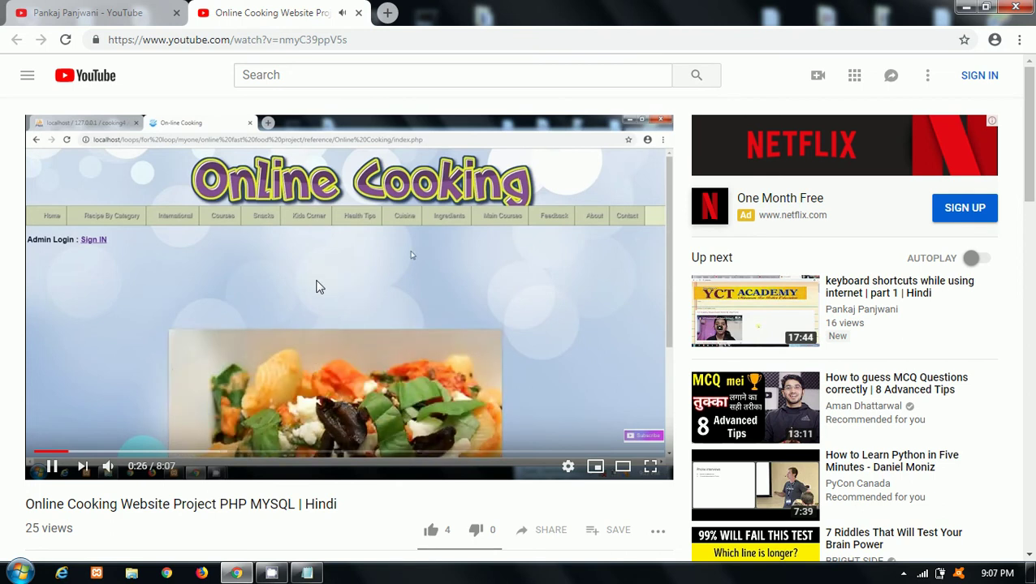
key(j)
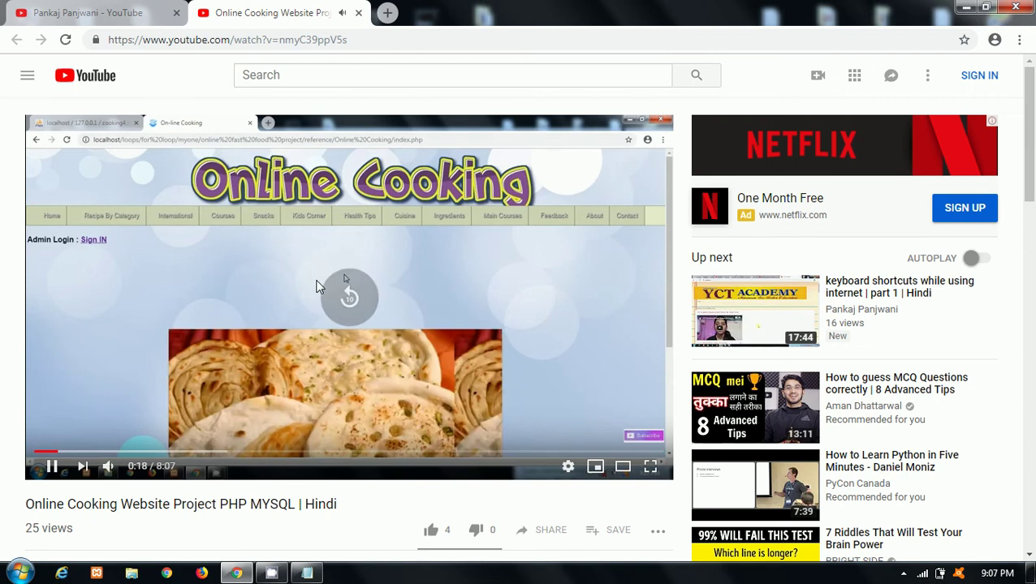
key(j)
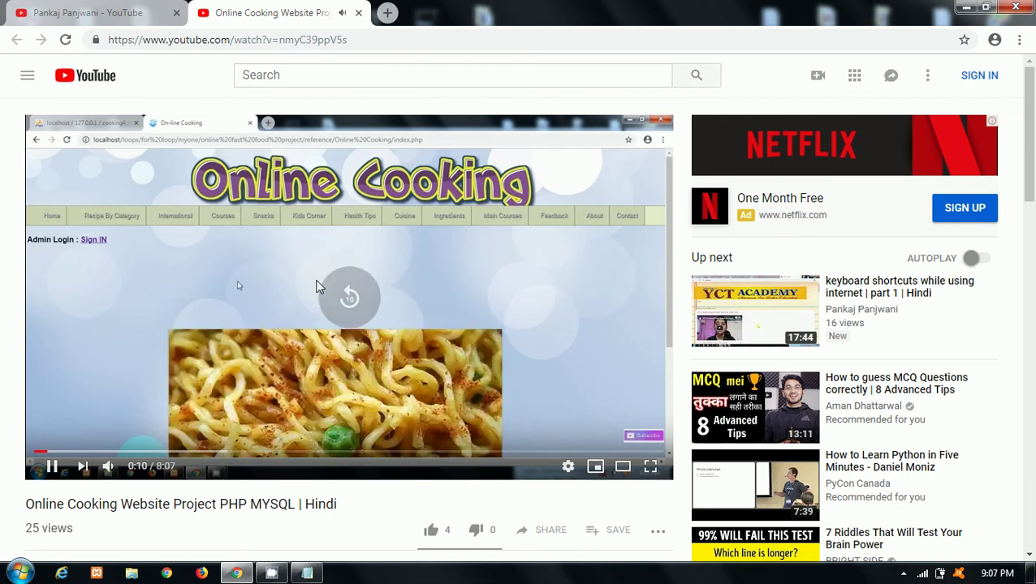
key(j)
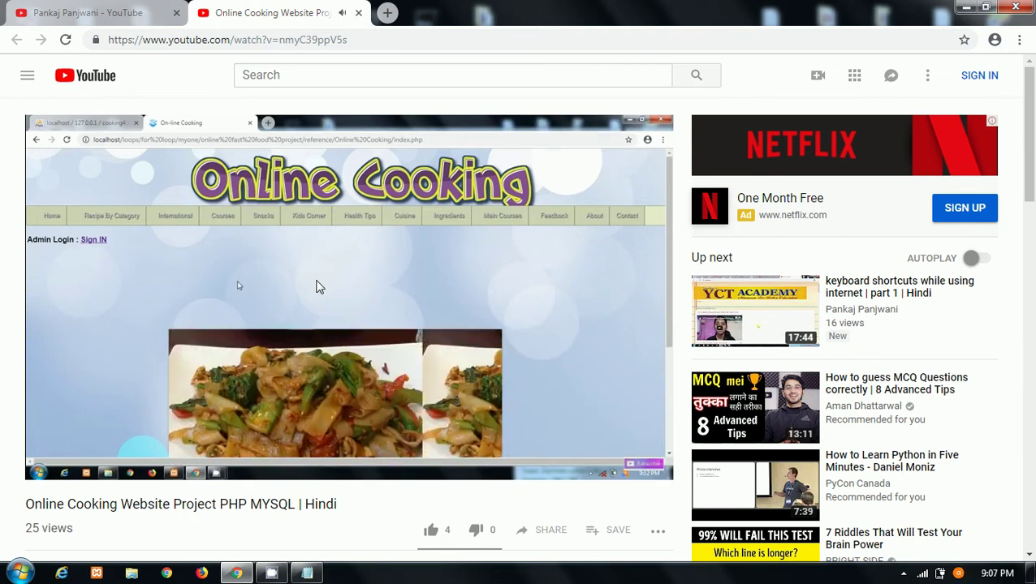
key(l)
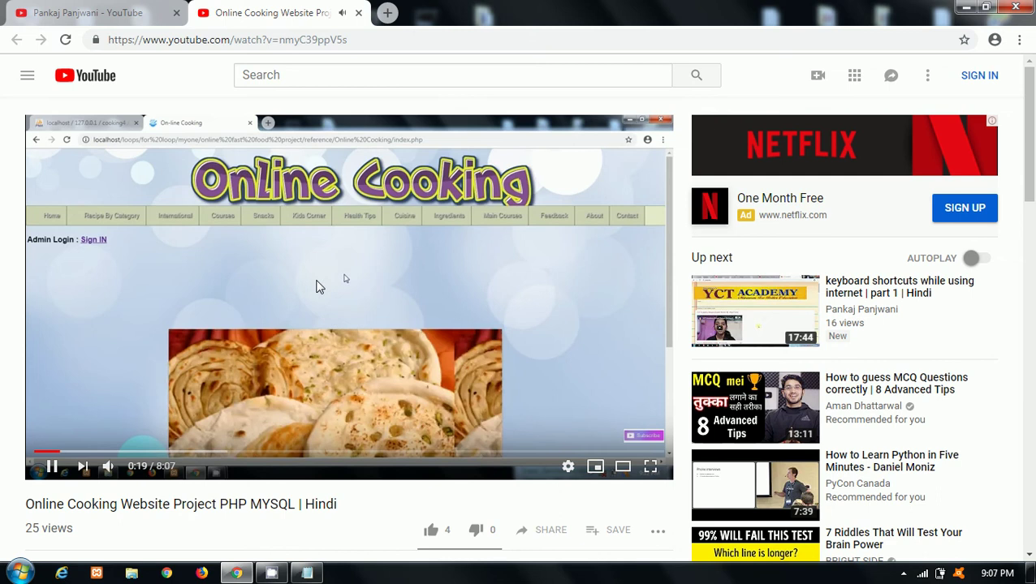
key(l)
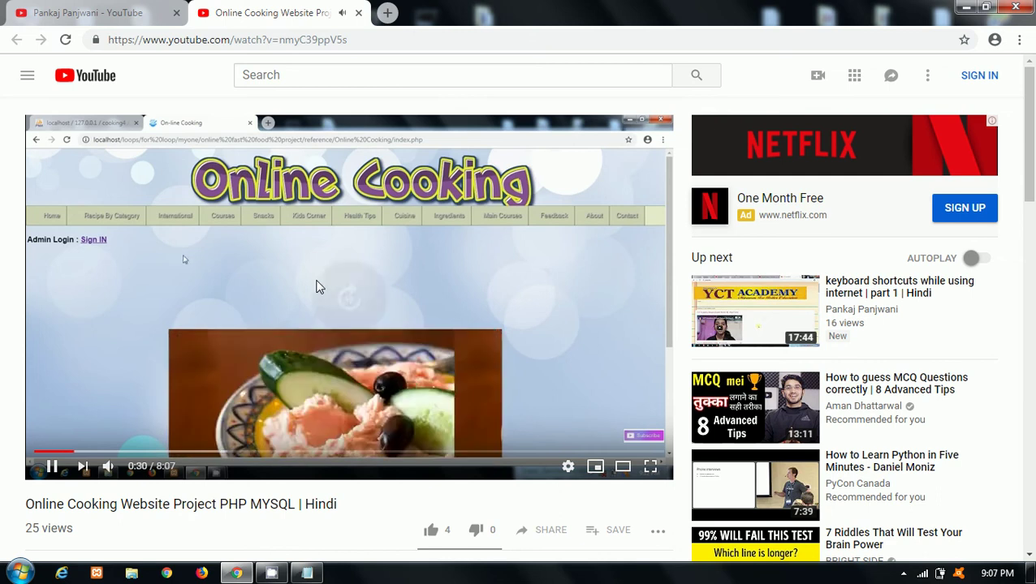
key(l)
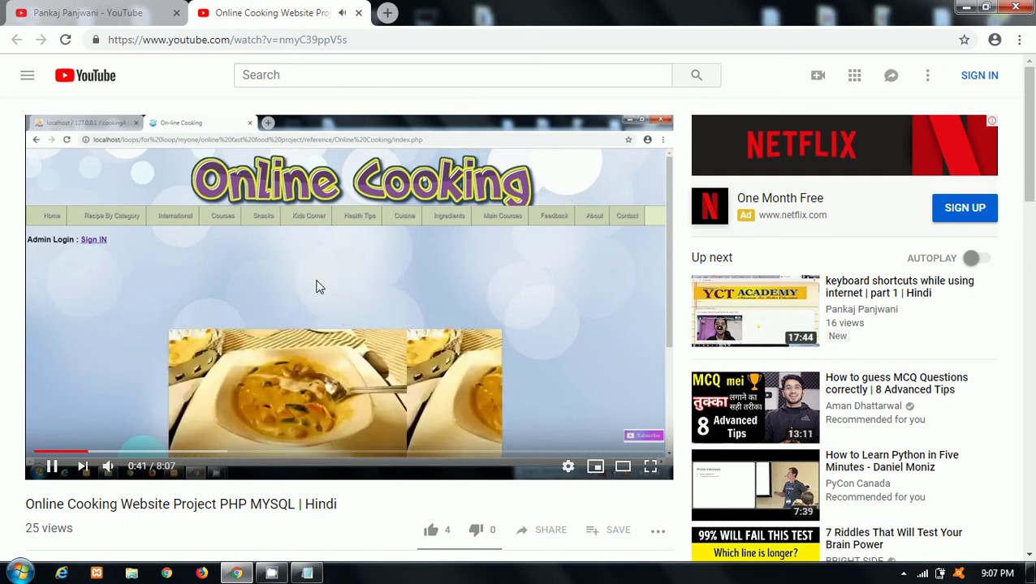
key(l)
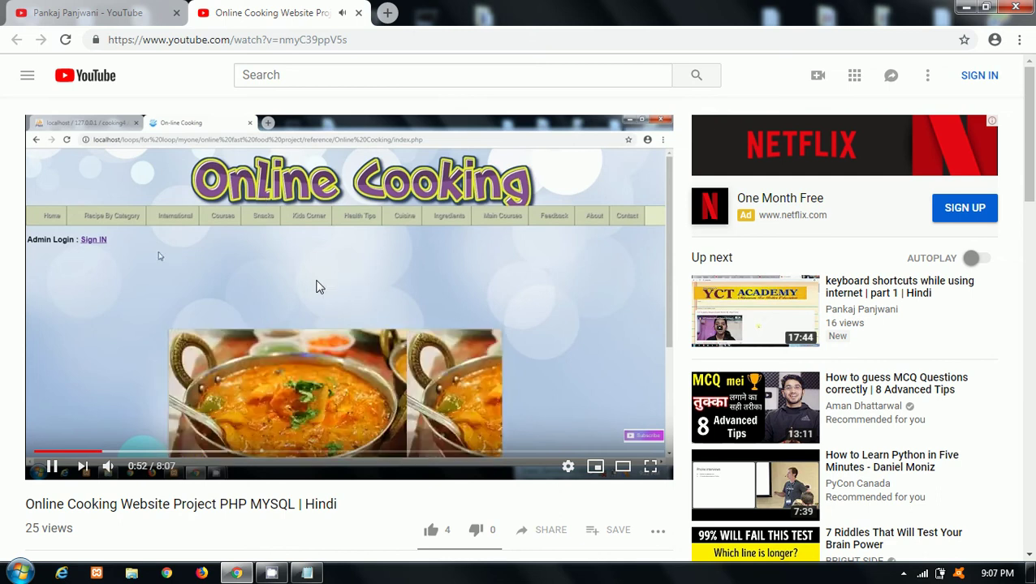
key(l)
key(l)
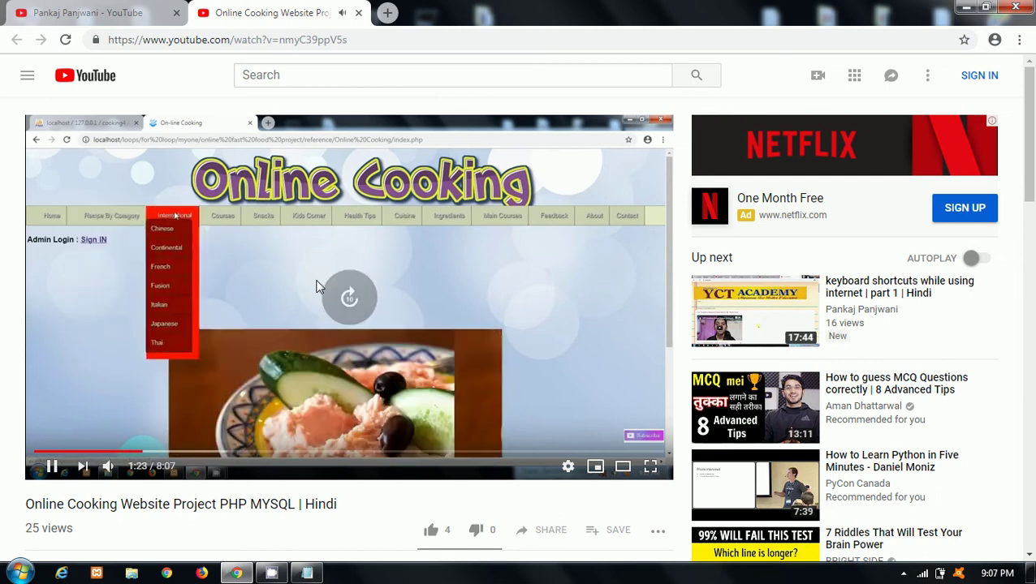
key(l)
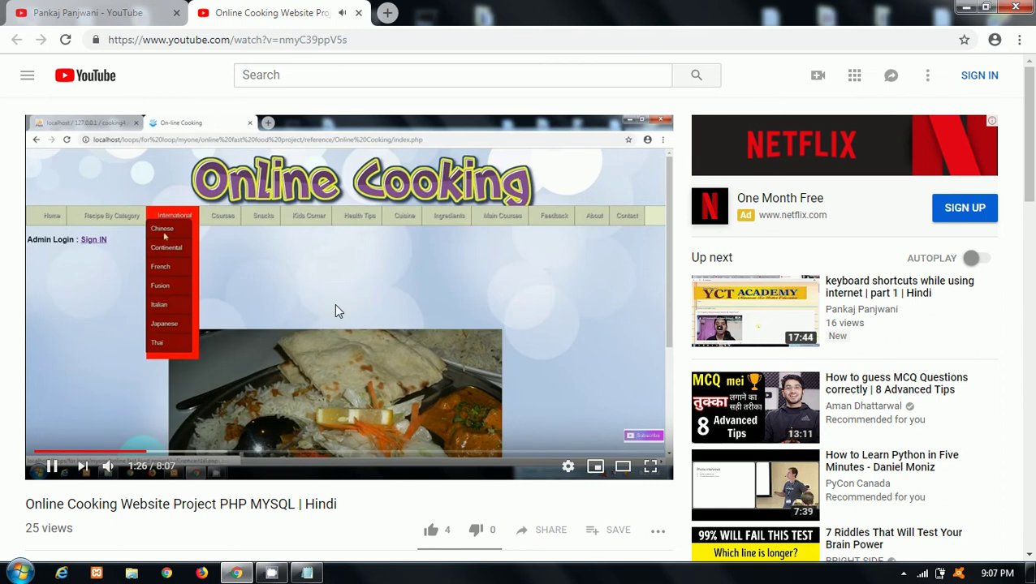
key(l)
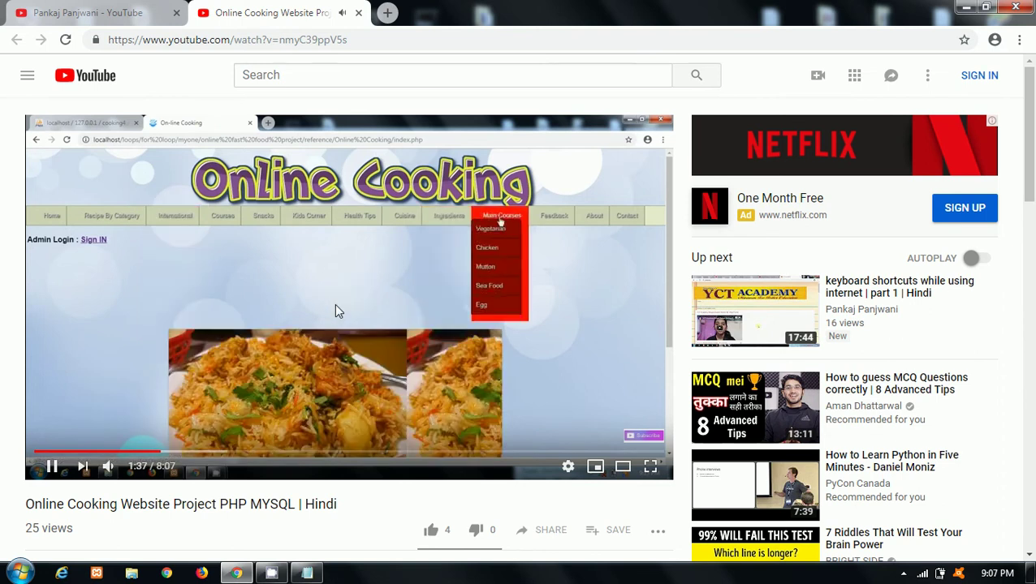
key(l)
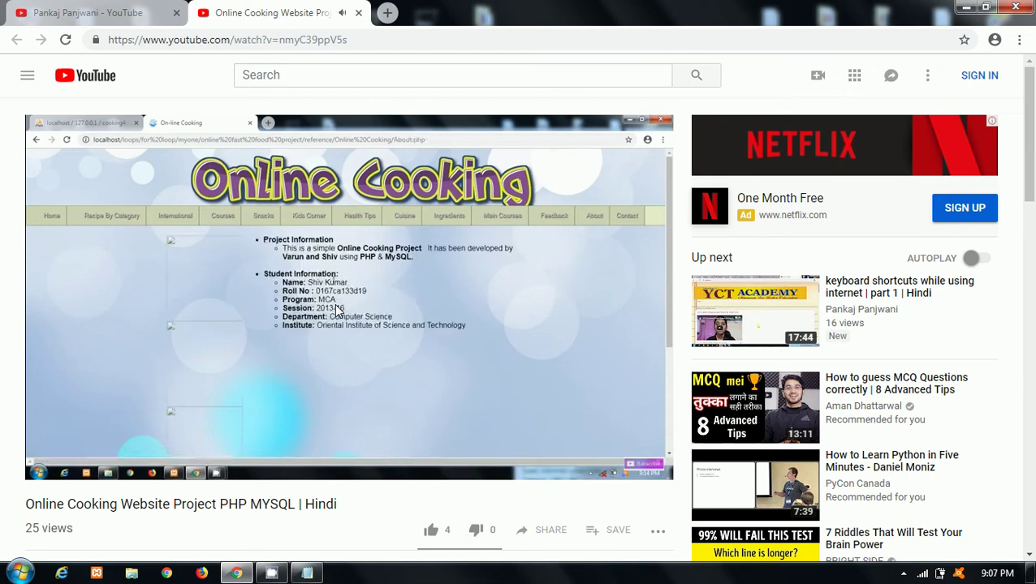
key(j)
key(j)
key(j)
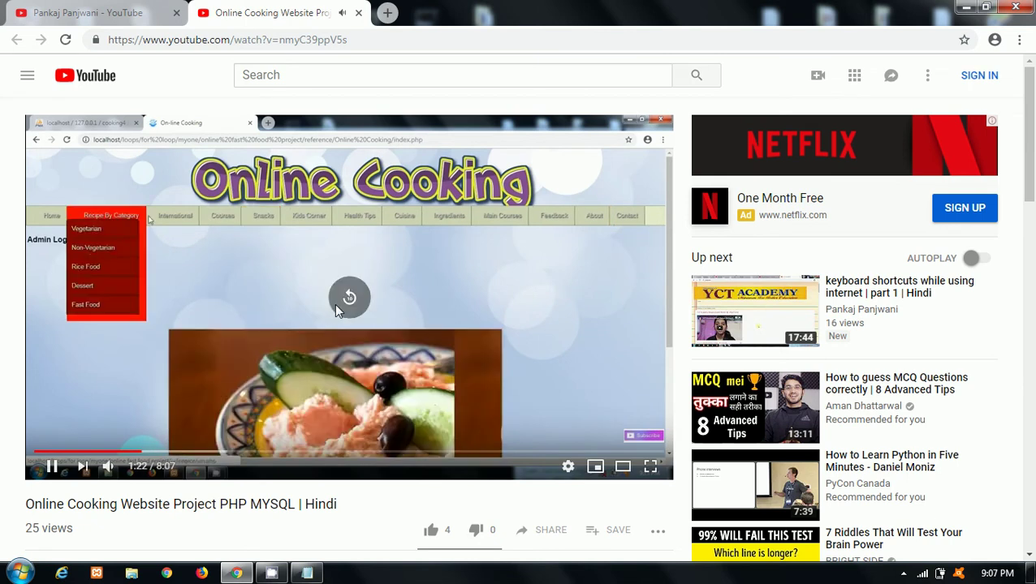
key(j)
key(j)
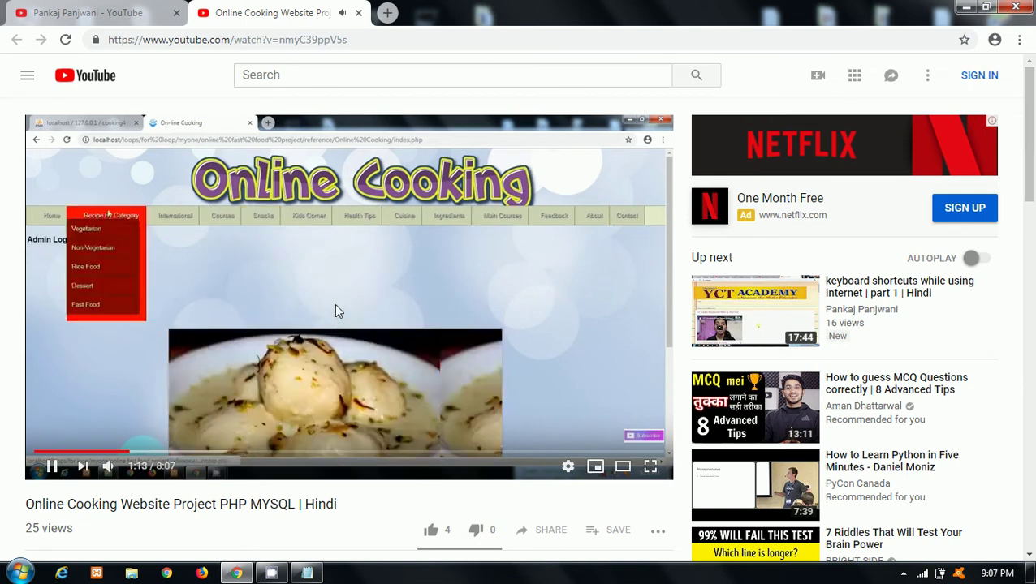
key(j)
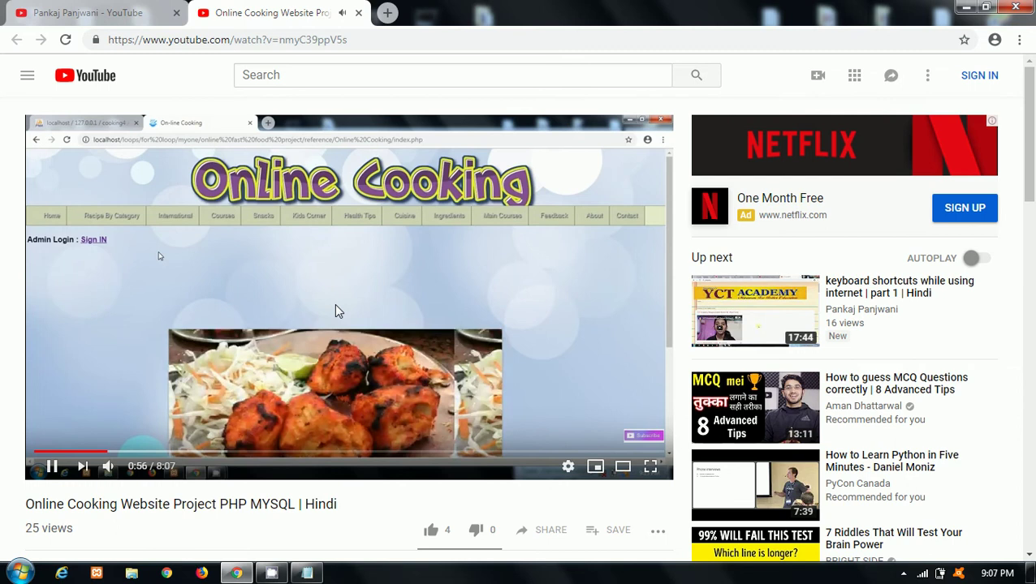
Toggle pause with K, skip ten seconds back and forth, then bring kb.txt back to the front
key(k)
key(k)
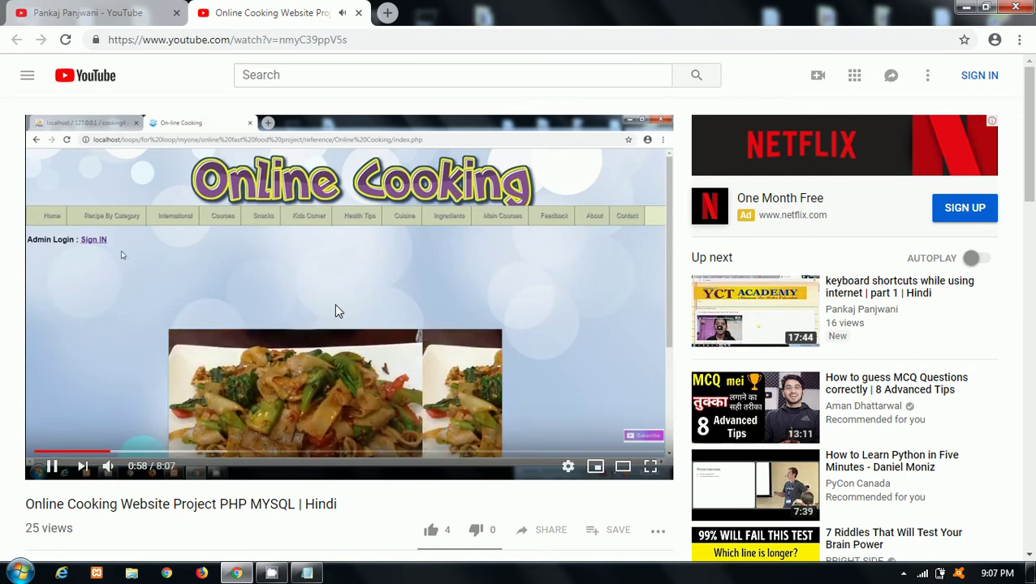
key(k)
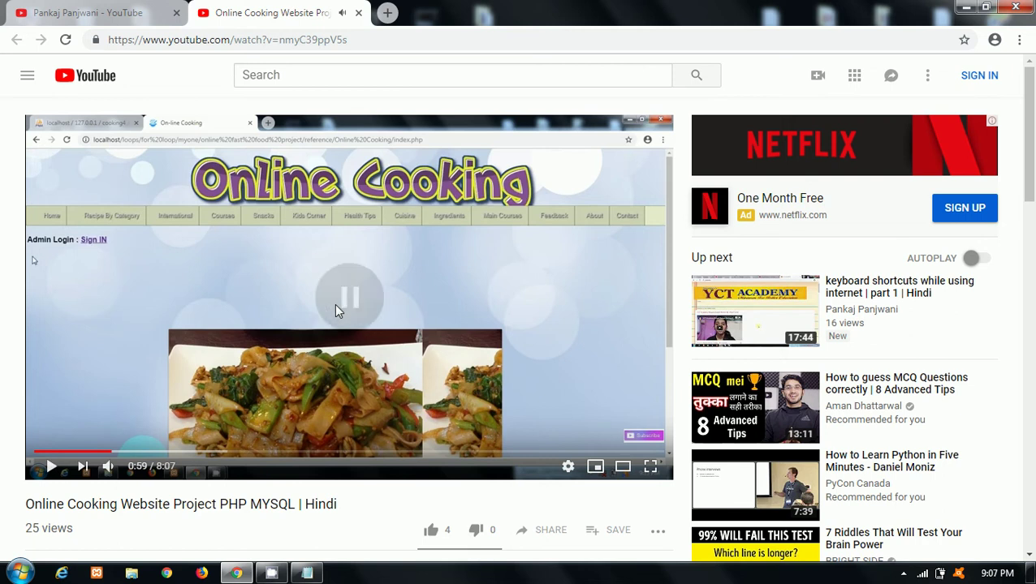
key(k)
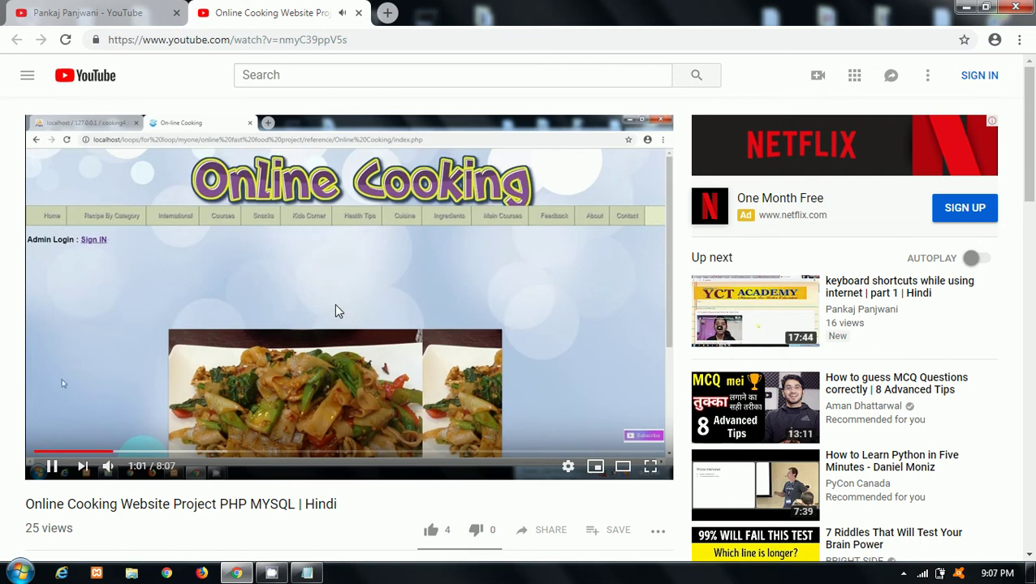
key(k)
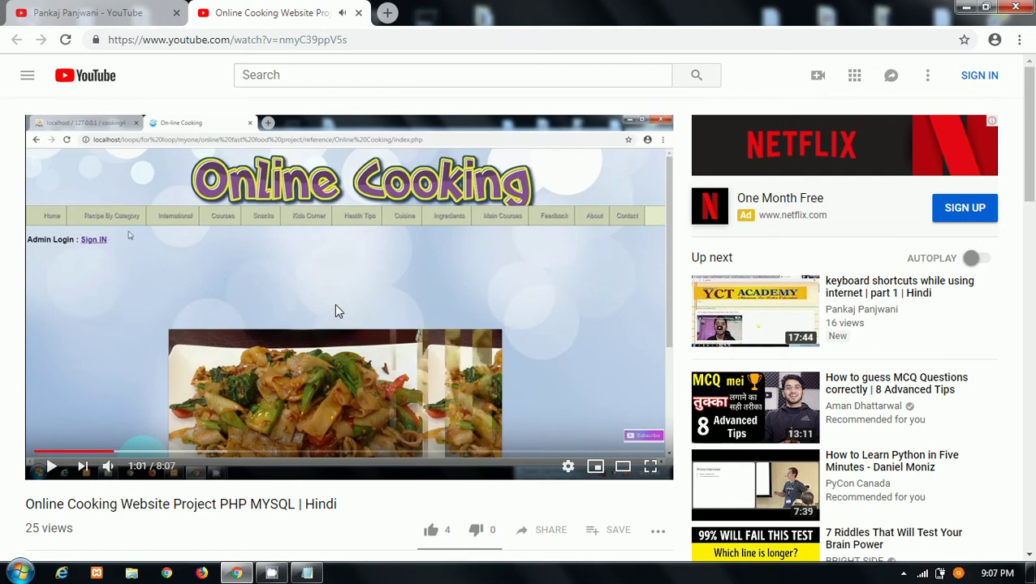
key(j)
key(j)
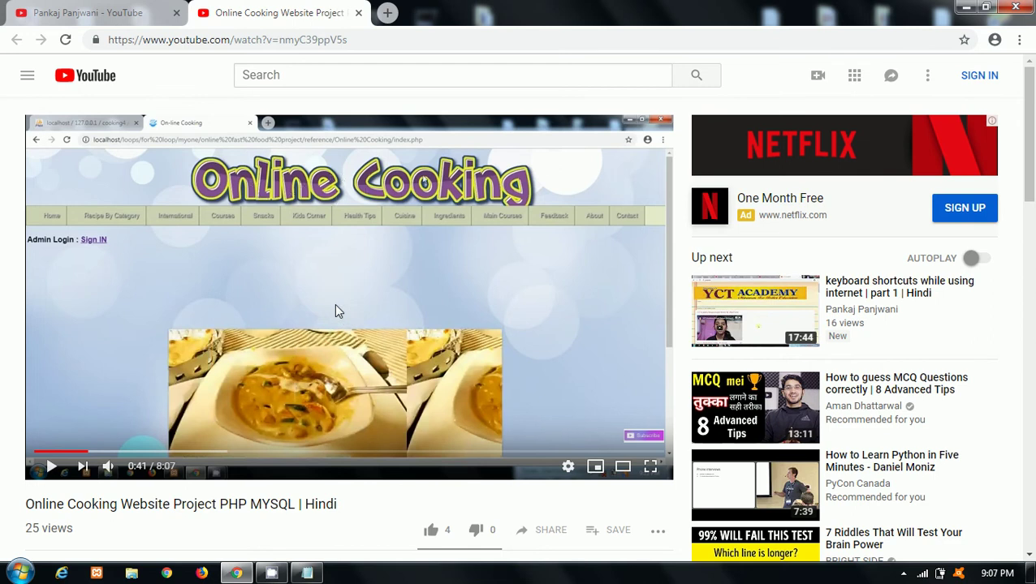
key(l)
key(l)
key(l)
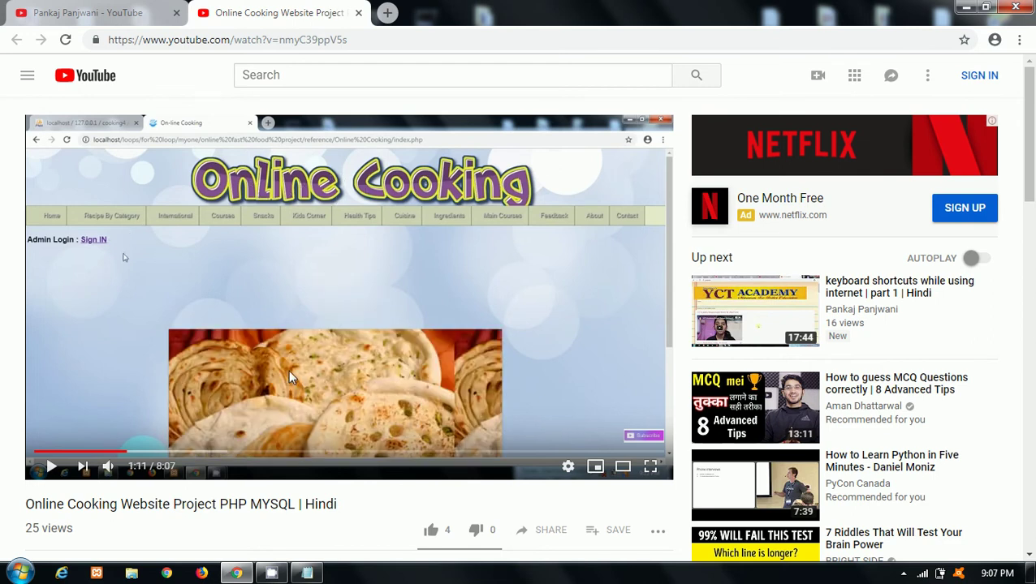
key(j)
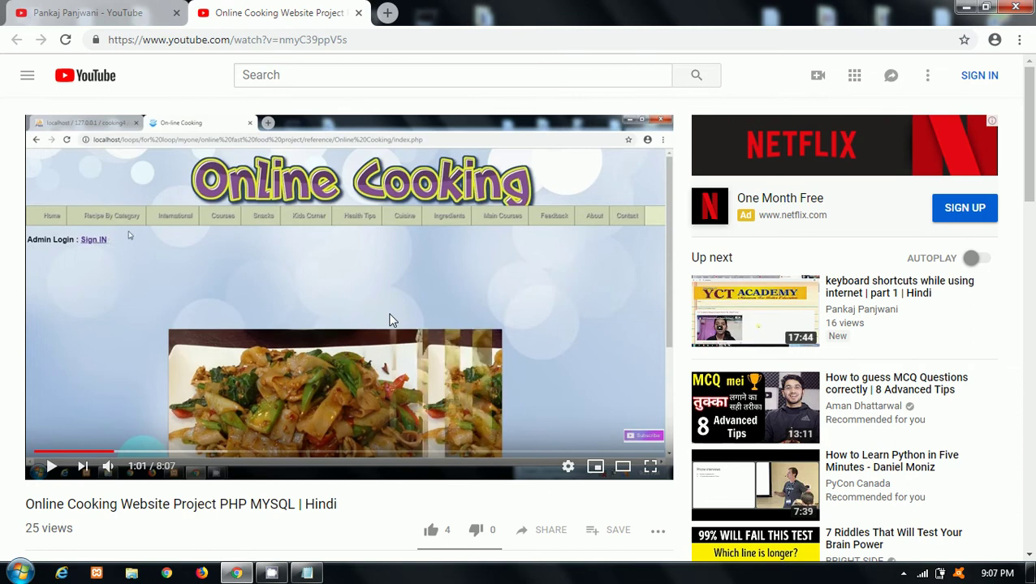
key(k)
key(k)
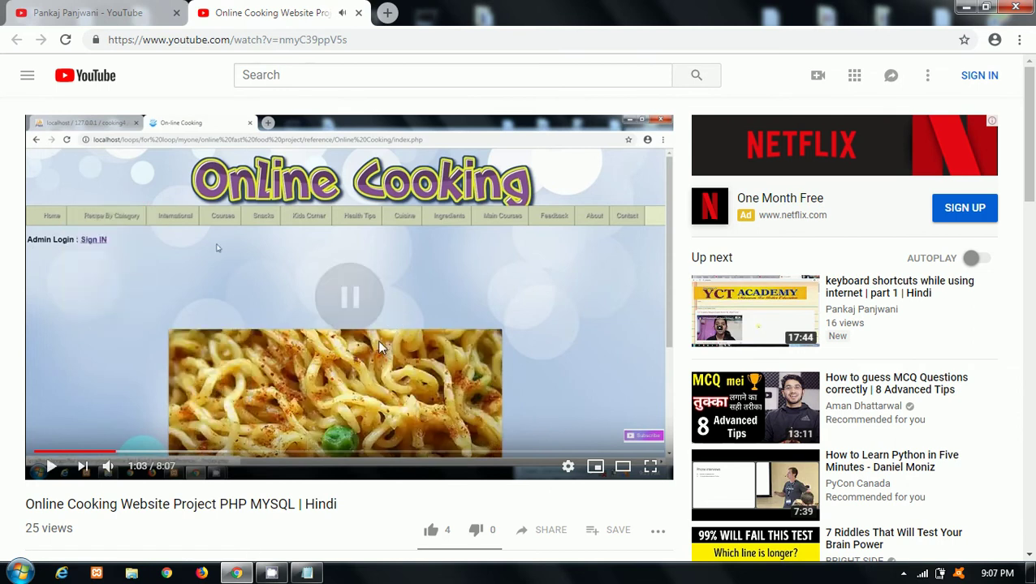
click(307, 573)
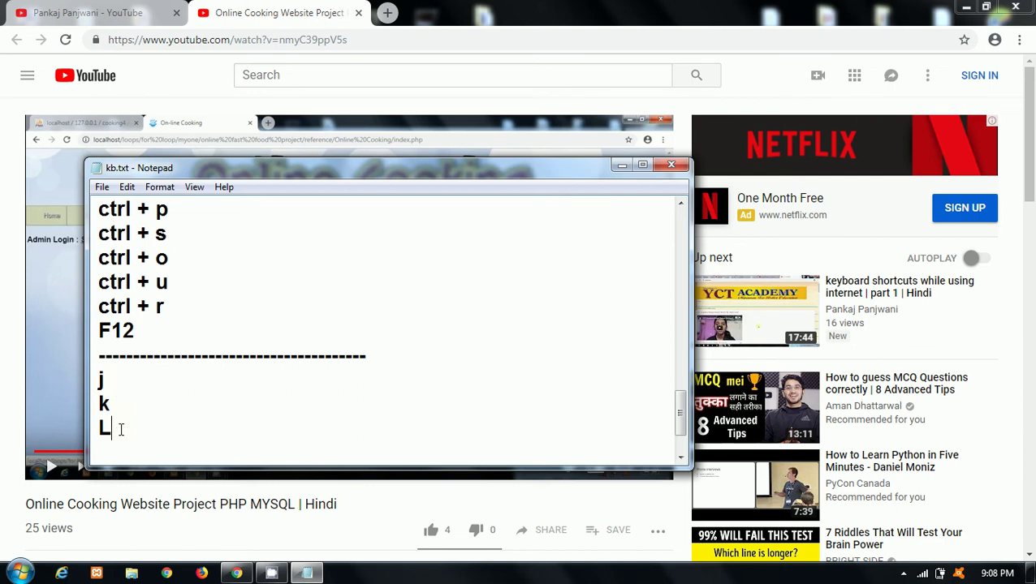
Add a 'left arrow' line below L and paste three copies of it underneath
key(Return)
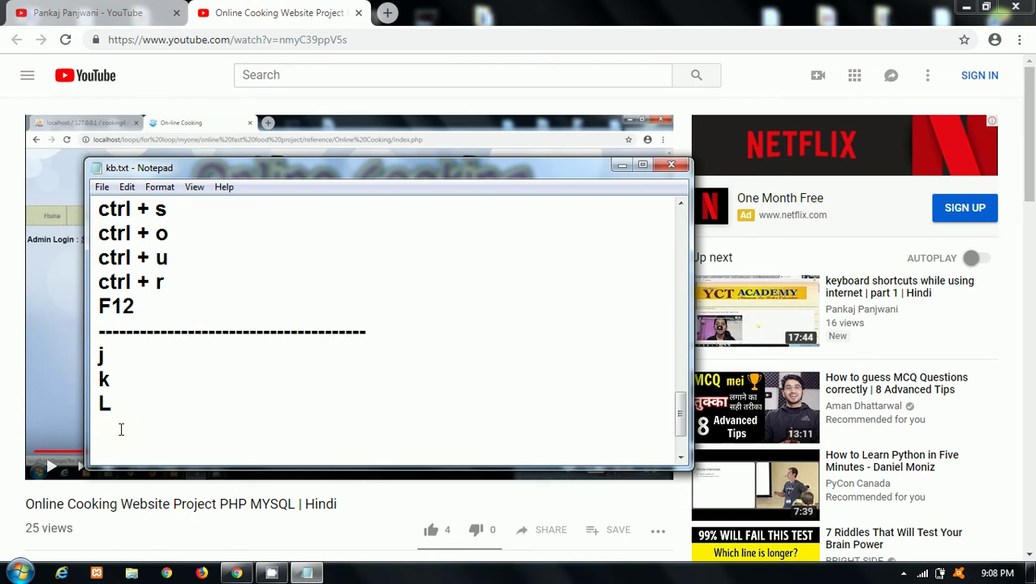
text(left )
text(arrow)
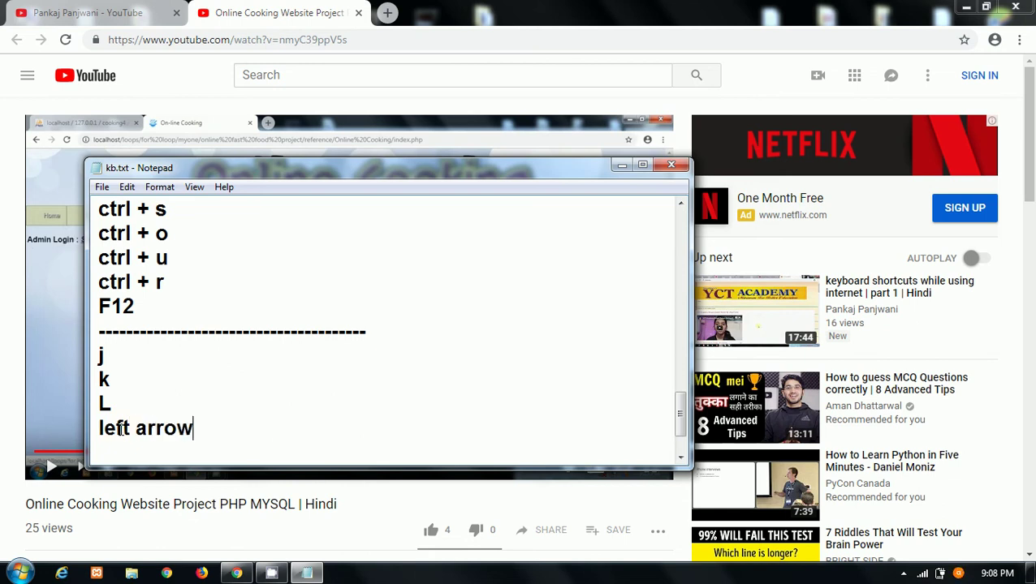
drag(198, 428, 75, 434)
key(ctrl+c)
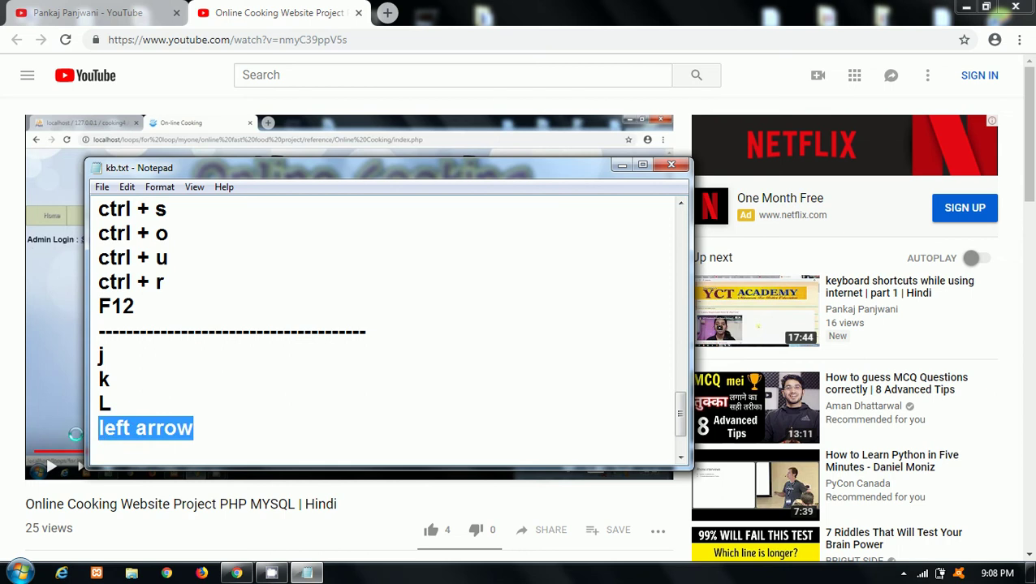
click(148, 446)
key(Return)
key(Return)
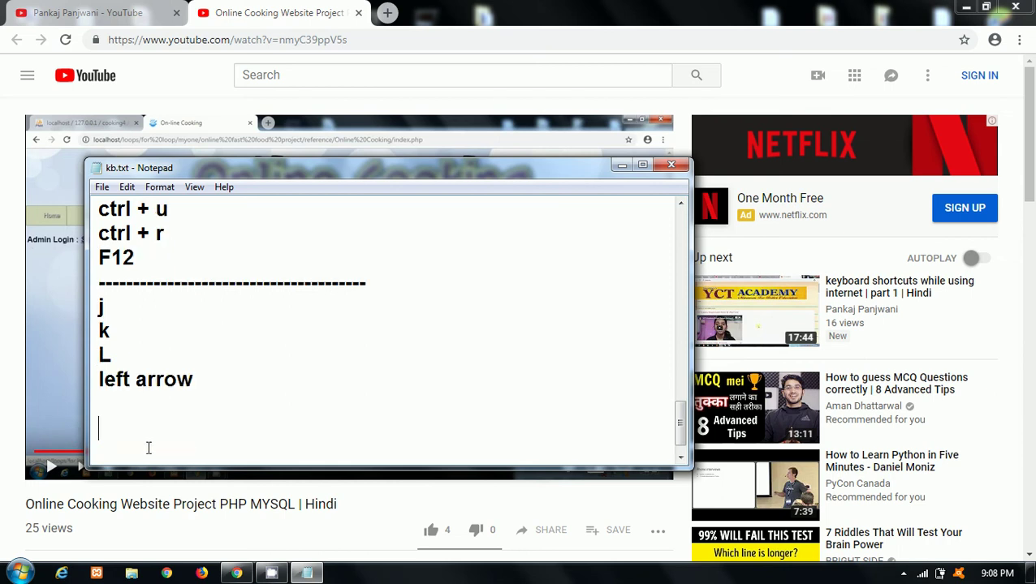
key(BackSpace)
key(ctrl+v)
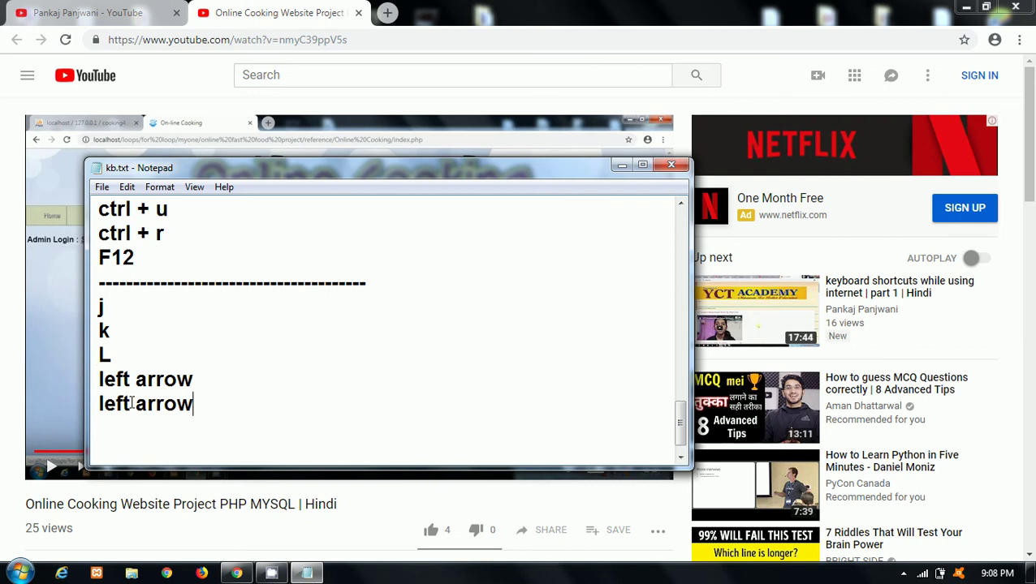
key(Return)
key(ctrl+v)
key(Return)
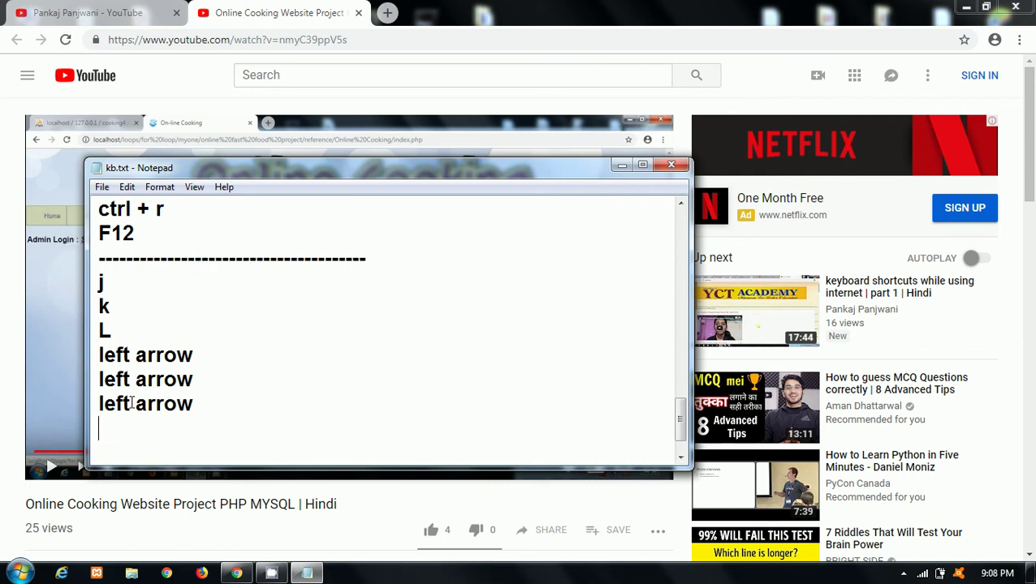
key(ctrl+v)
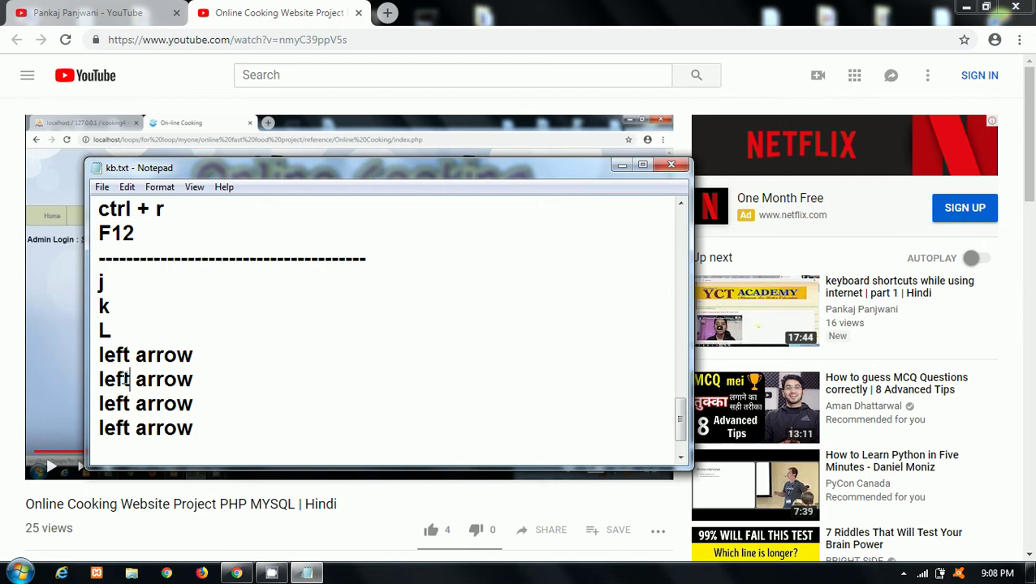
Change the copies to right arrow, up arrow and down arrow, then minimise Notepad
drag(130, 379, 92, 382)
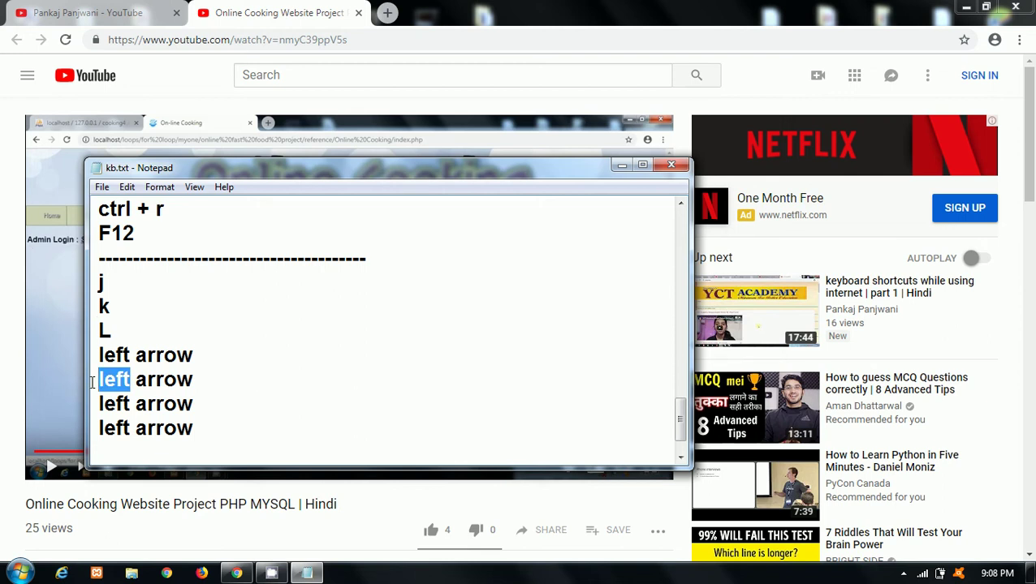
text(right)
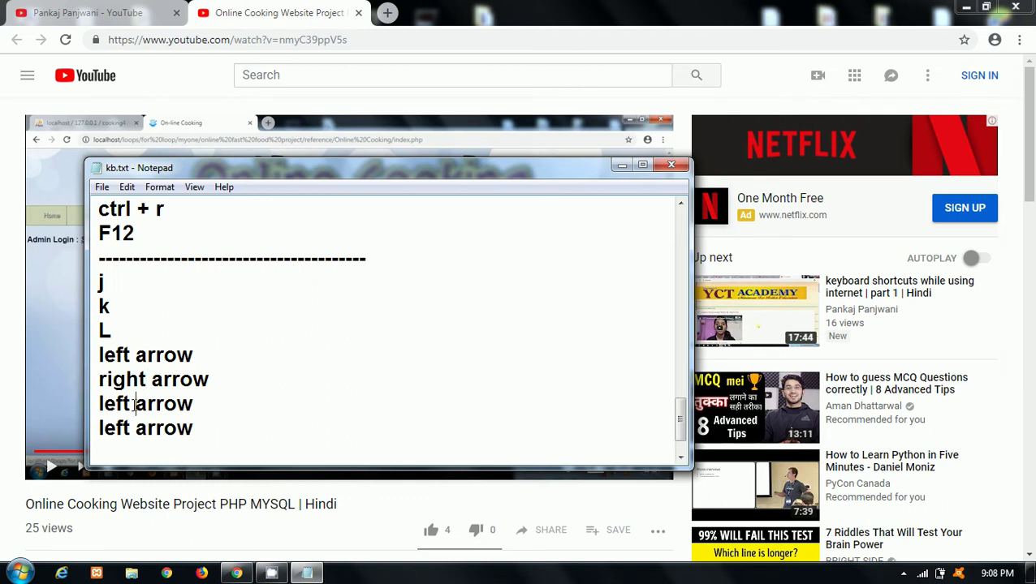
drag(131, 403, 97, 404)
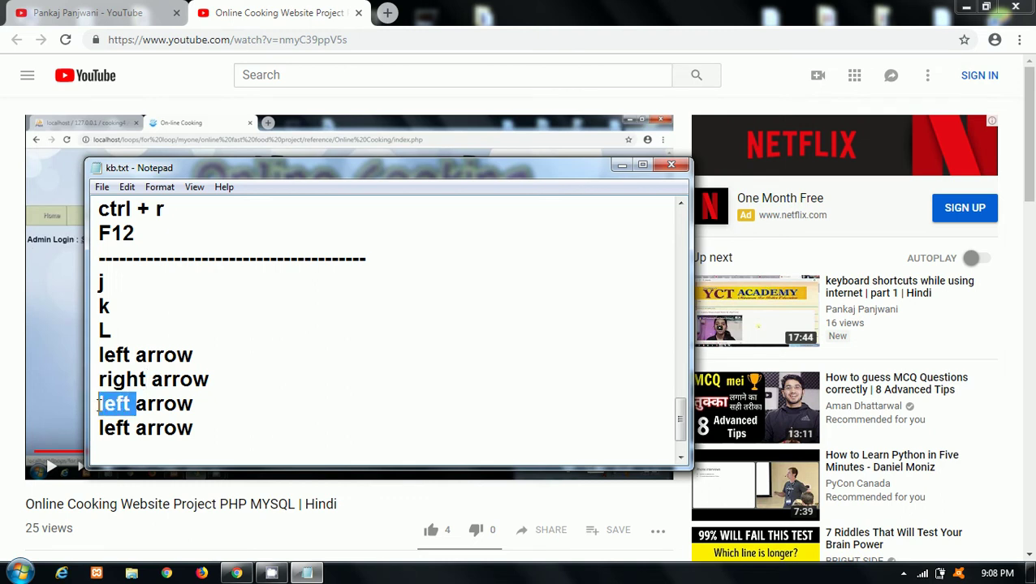
text(up)
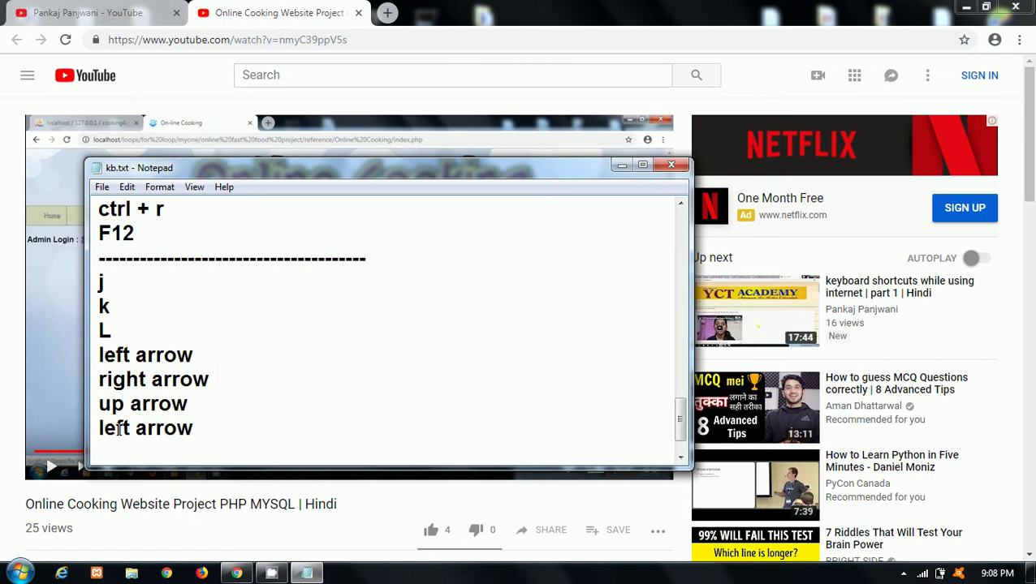
key(BackSpace)
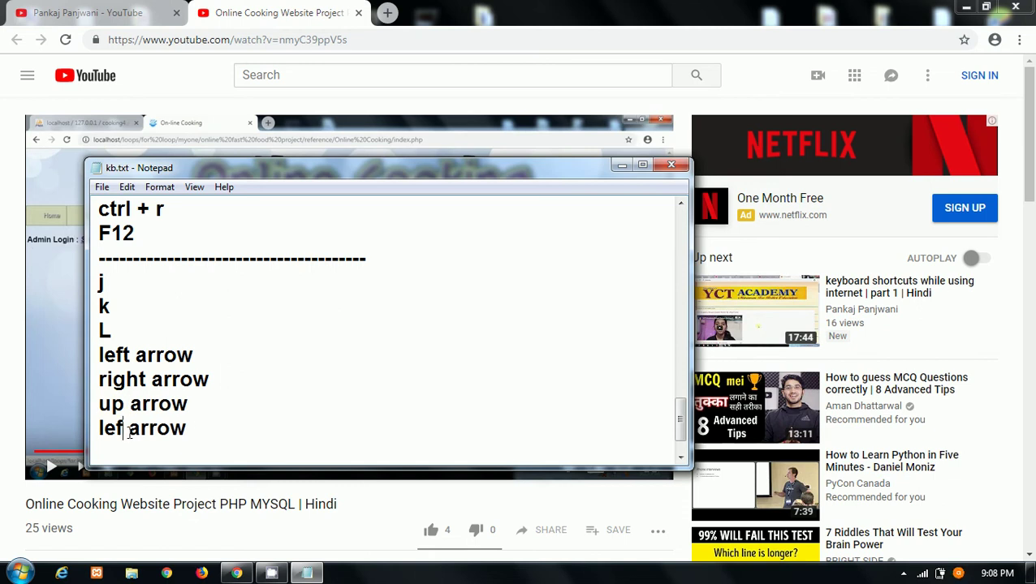
key(BackSpace)
key(BackSpace)
key(BackSpace)
text(dow)
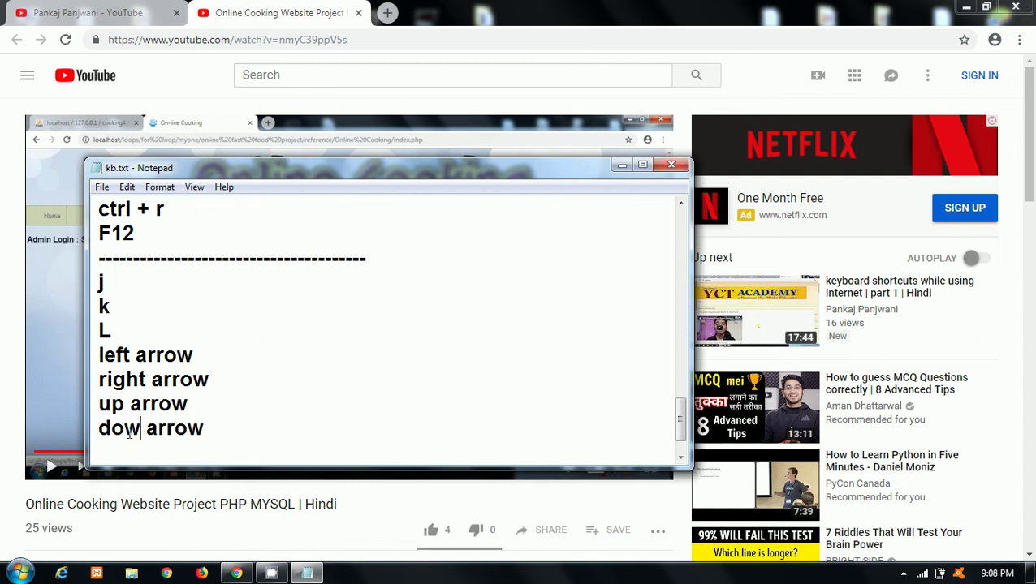
text(n)
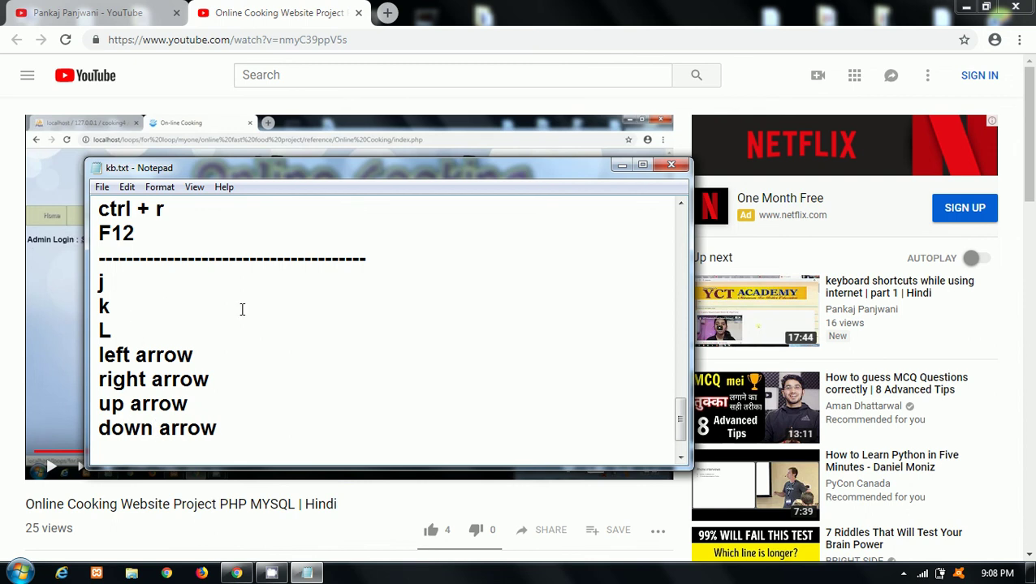
click(618, 168)
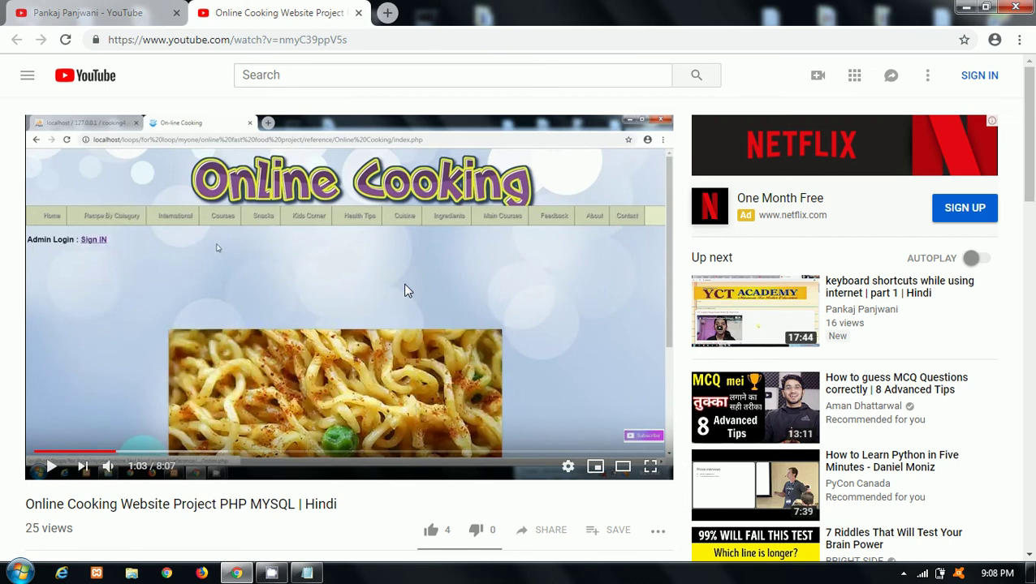
Play the video and jump it back and forward five seconds with the Left/Right arrows
click(360, 280)
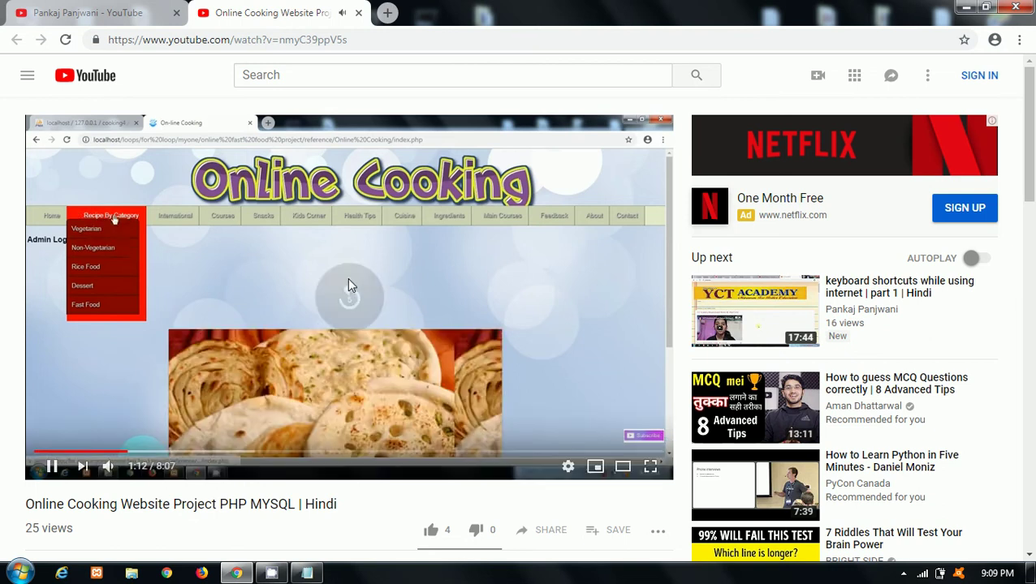
key(Left)
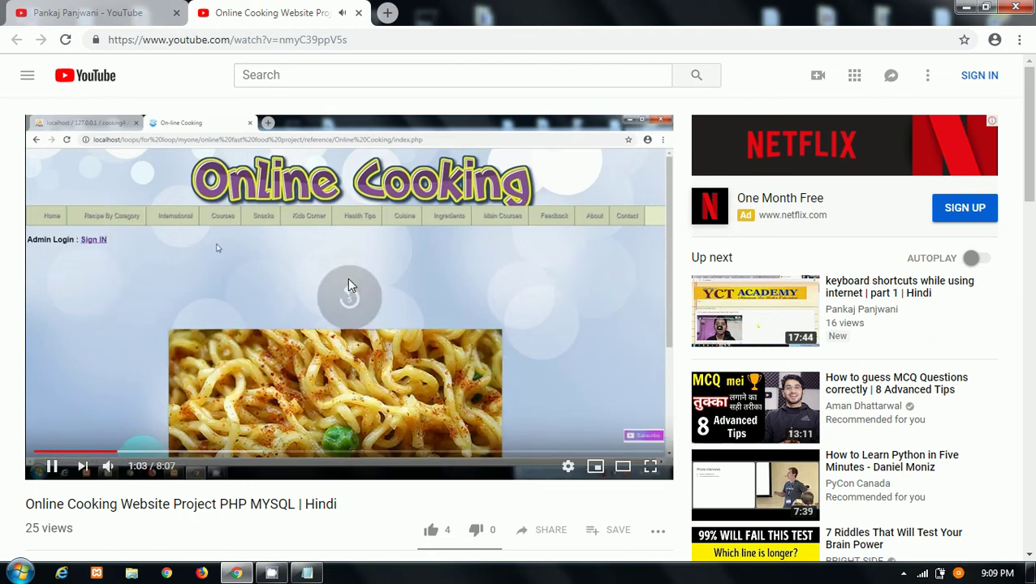
key(Left)
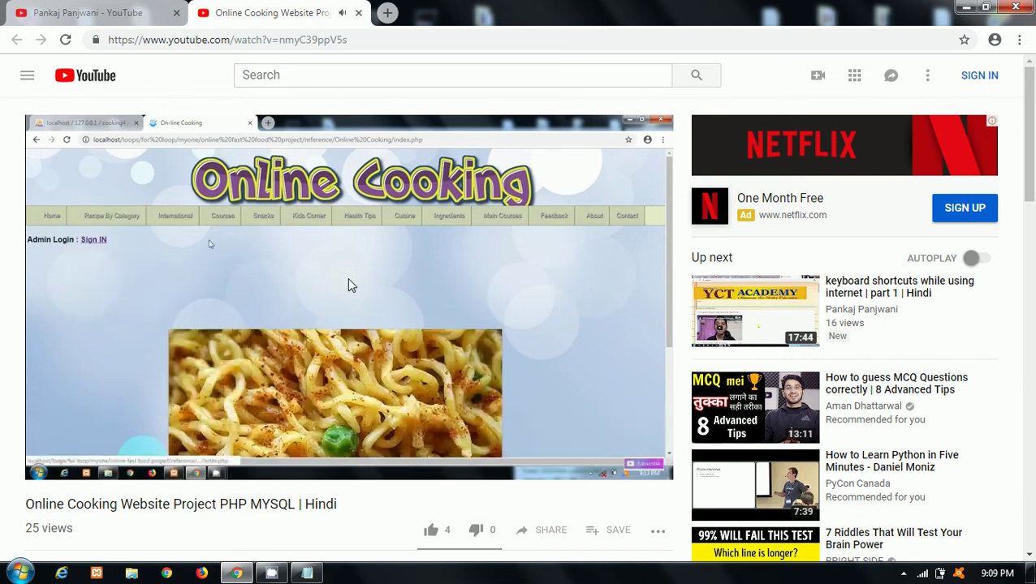
key(Right)
key(Right)
key(Right)
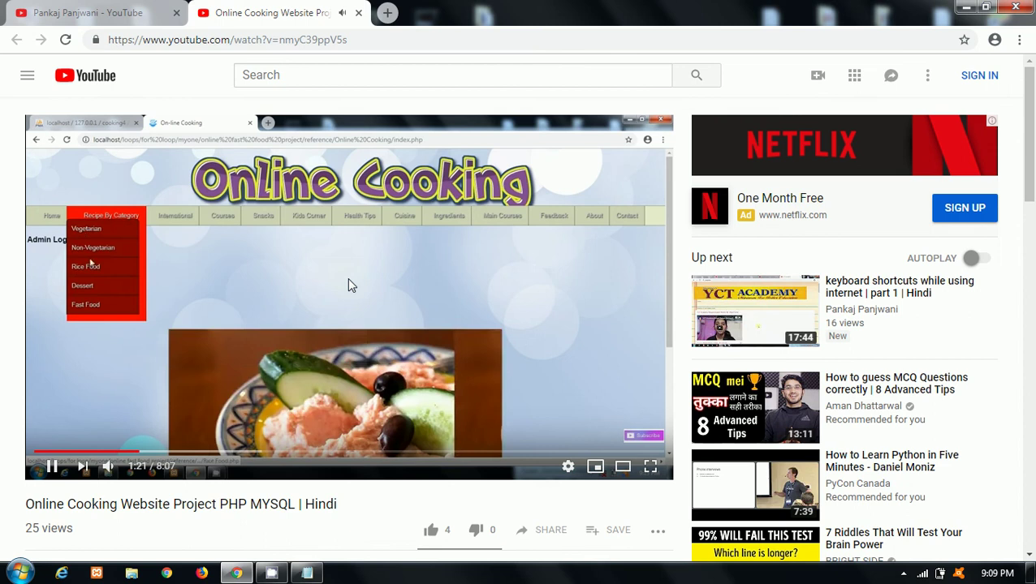
key(Right)
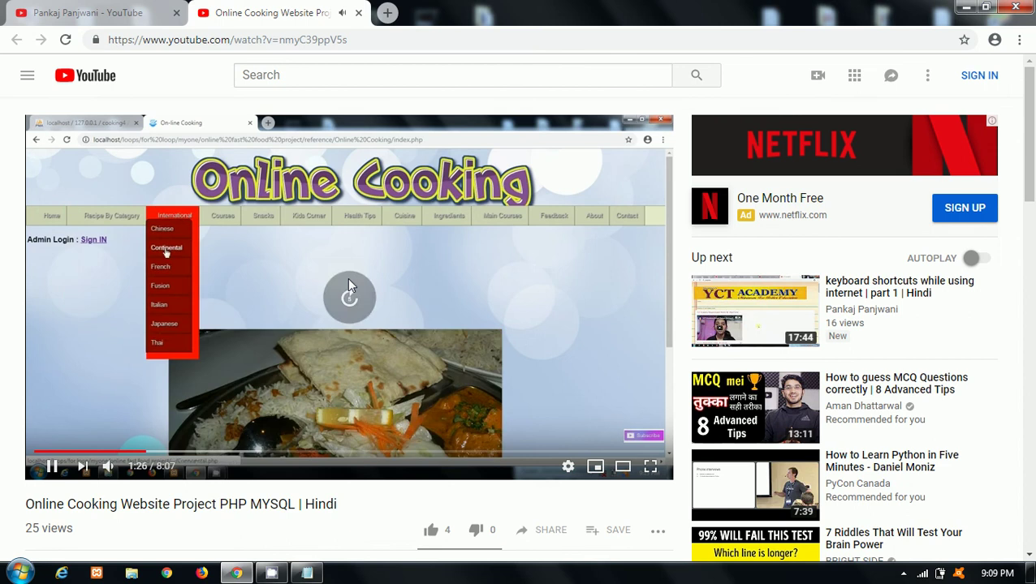
key(Left)
key(Left)
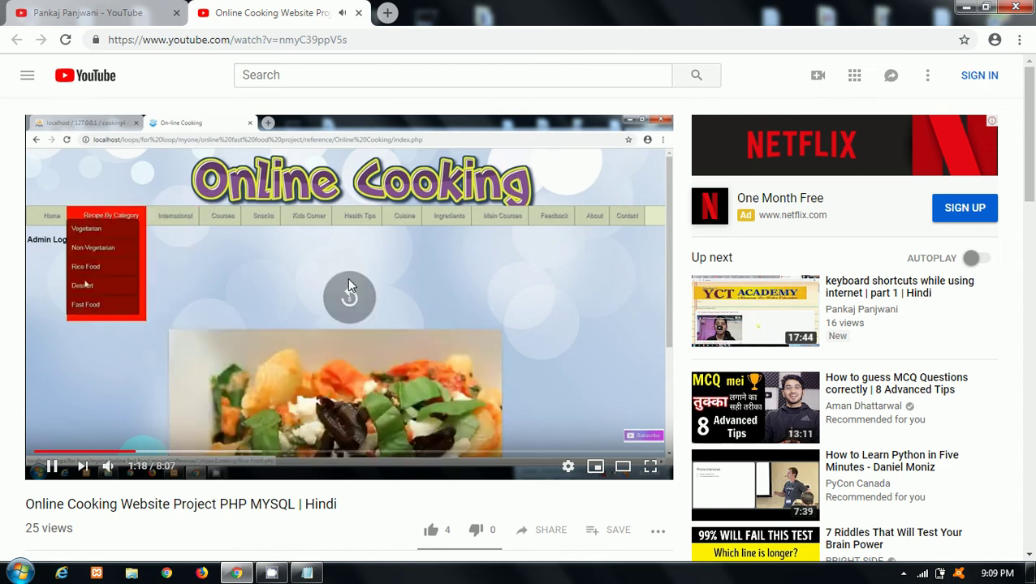
key(Left)
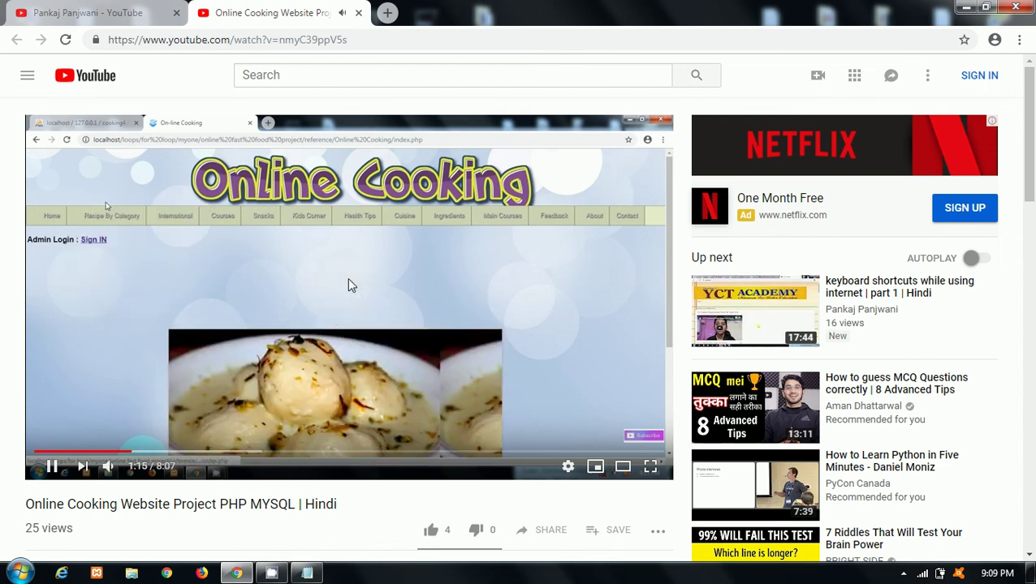
Raise the video volume with four presses of the Up arrow
key(Up)
key(Up)
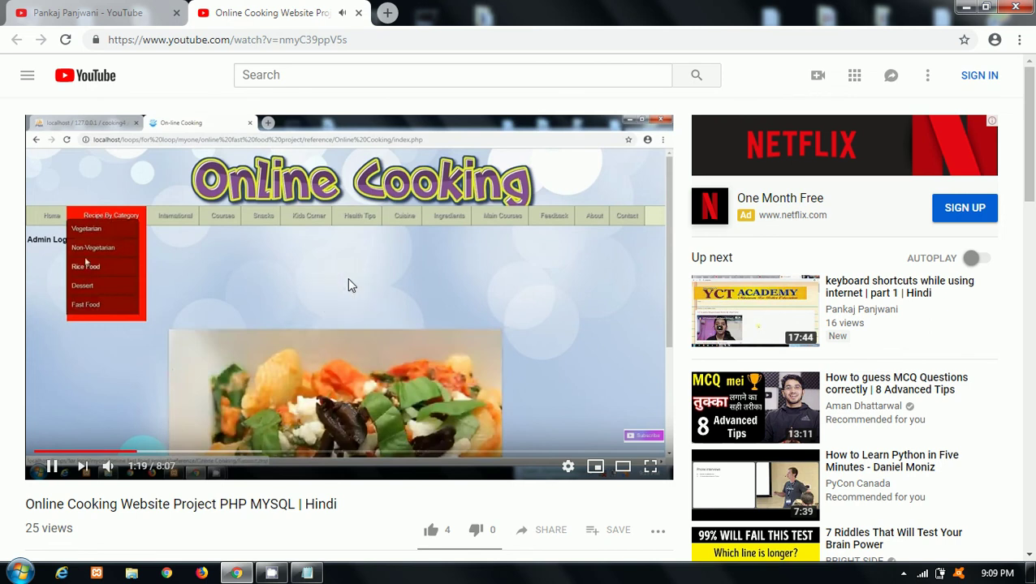
key(Up)
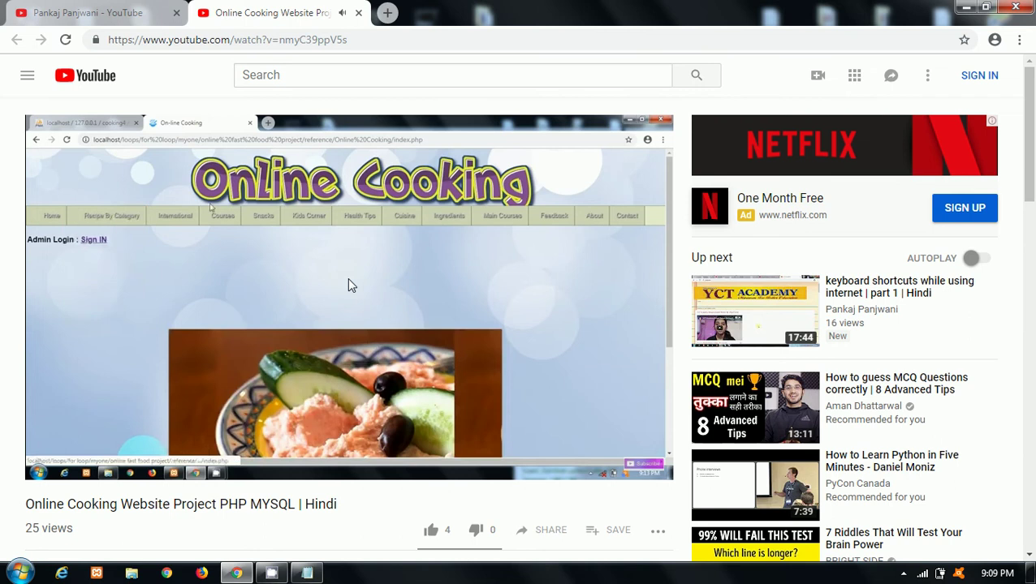
key(Up)
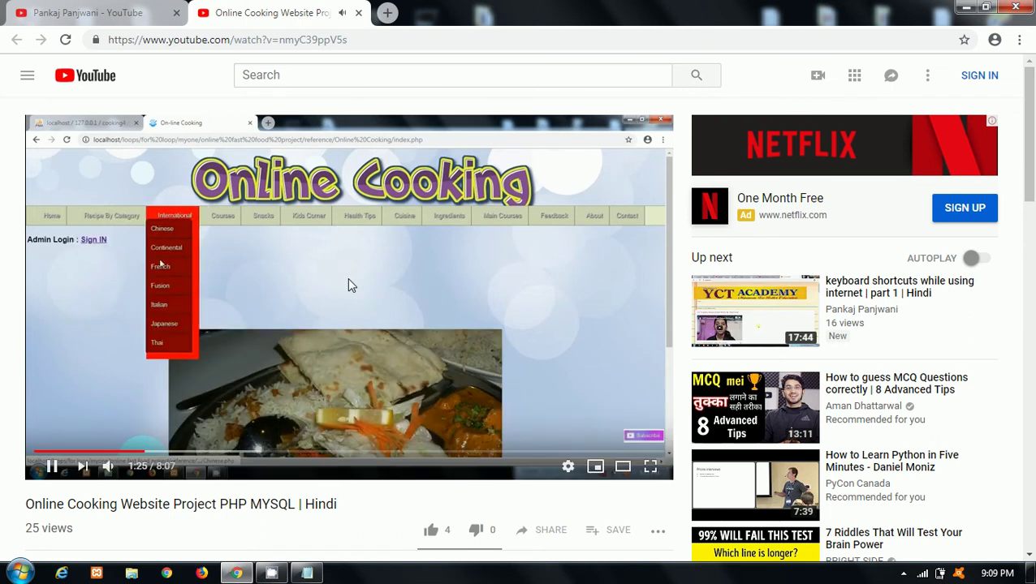
key(Up)
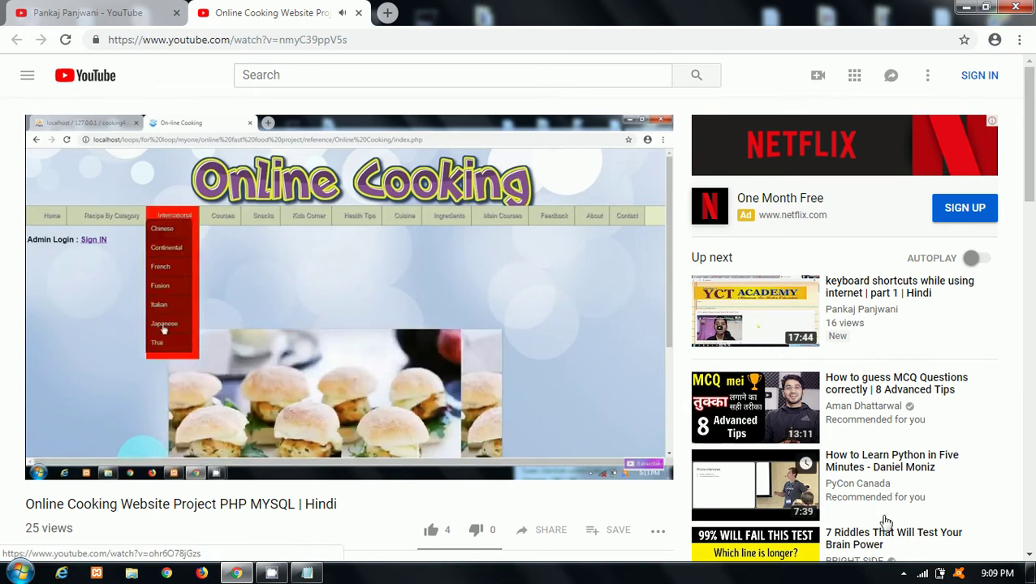
click(904, 573)
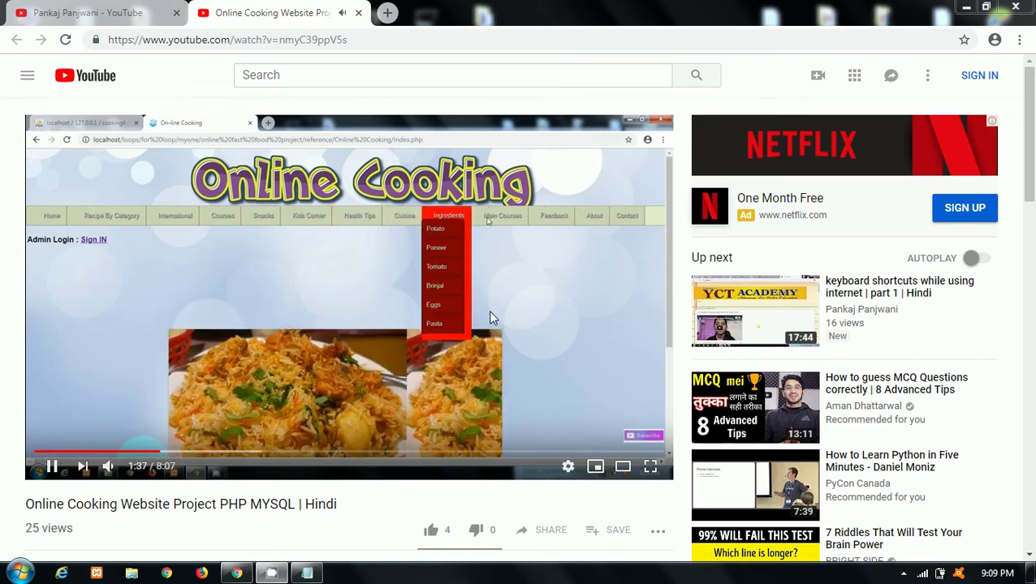
Pause and resume the video by clicking, raise the volume with Up four times, and toggle mute with M
click(373, 297)
click(372, 297)
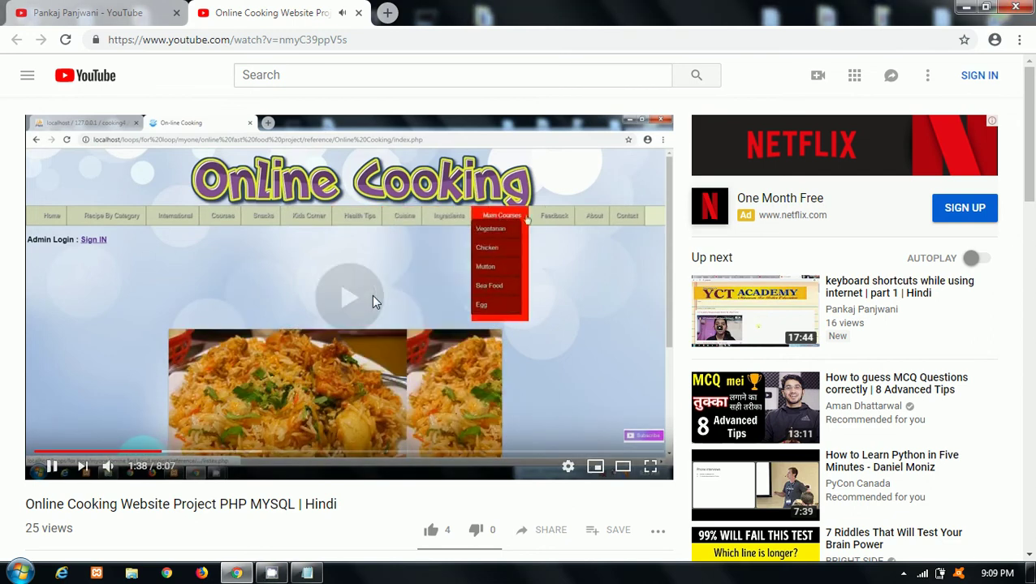
key(Up)
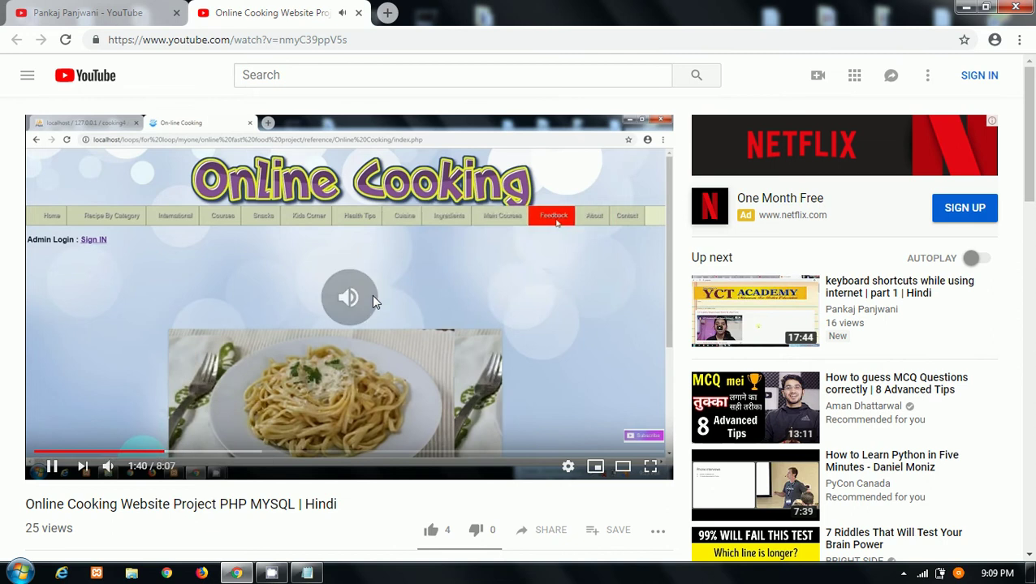
key(Up)
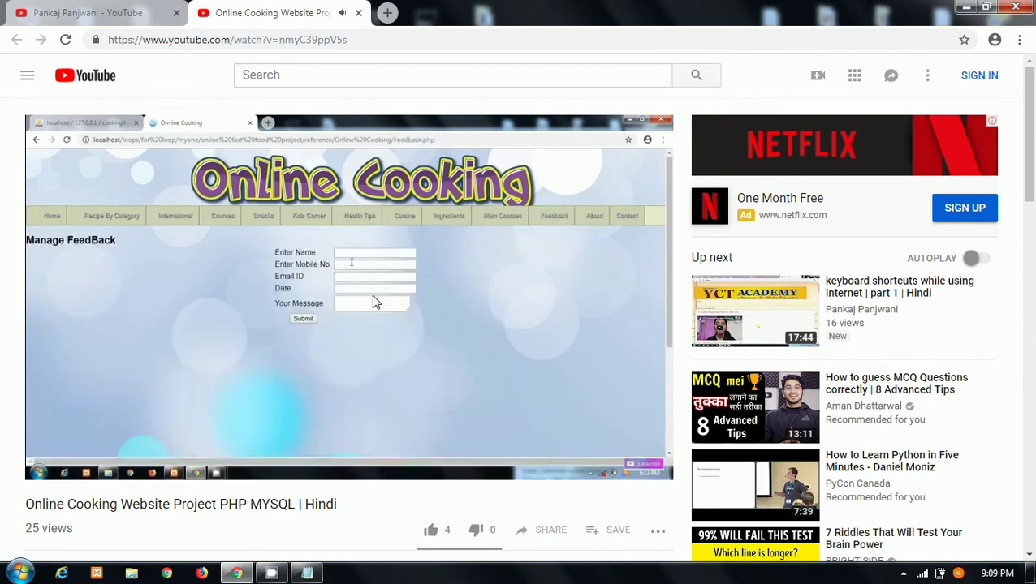
key(Up)
key(Up)
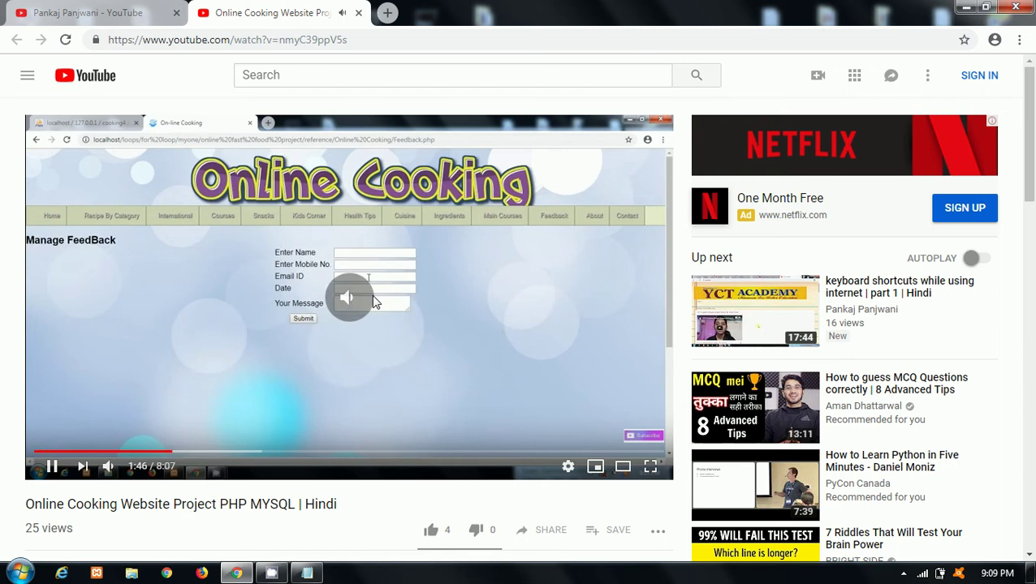
key(Up)
key(Up)
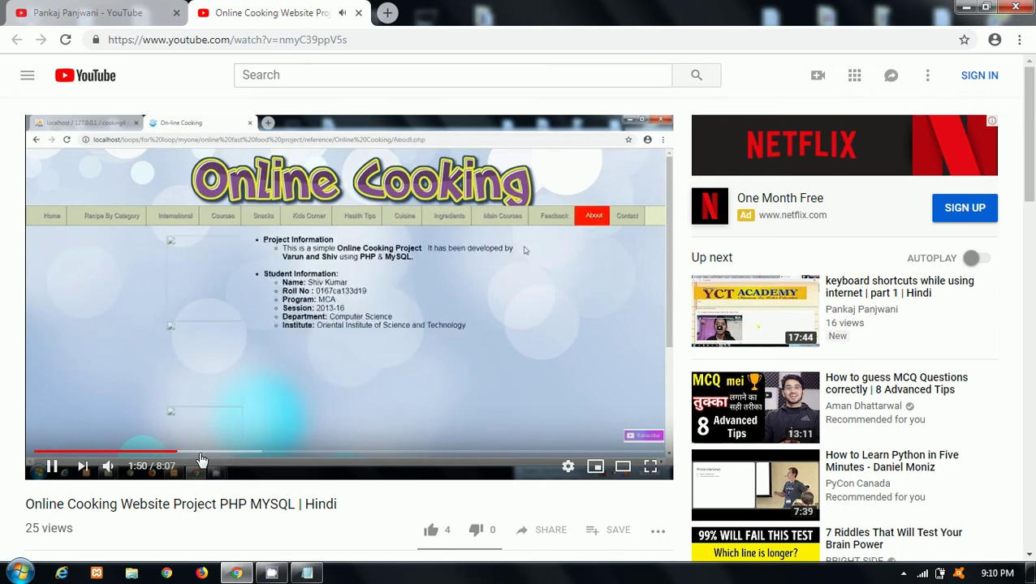
mouse_move(306, 575)
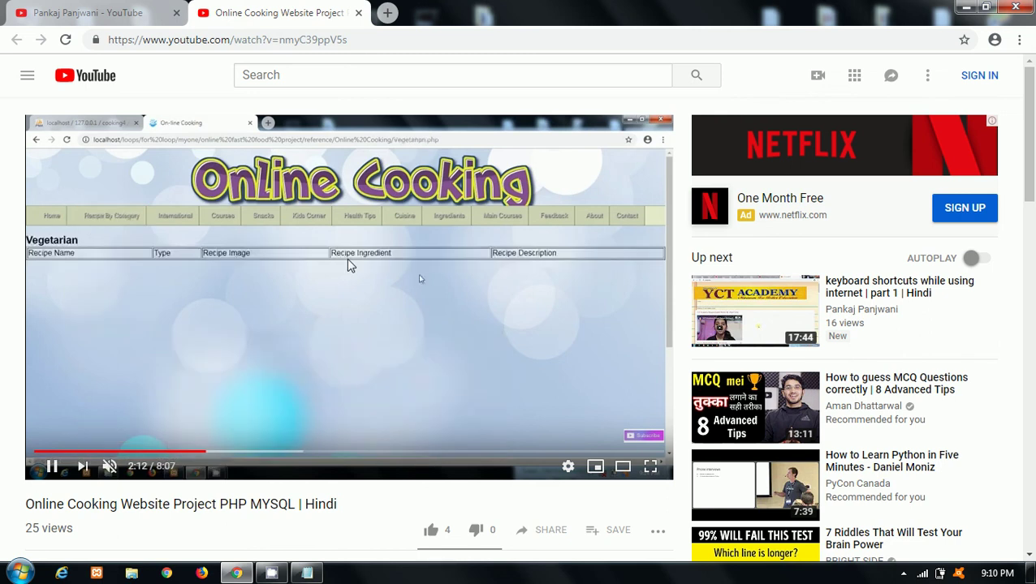
key(m)
key(m)
key(m)
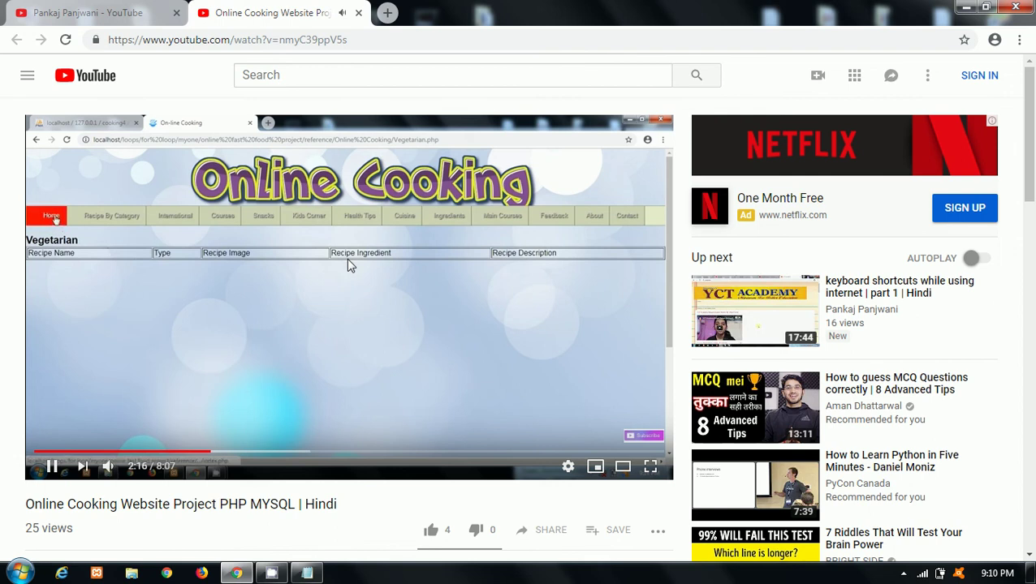
Add an M entry below down arrow in kb.txt and minimise Notepad
click(306, 573)
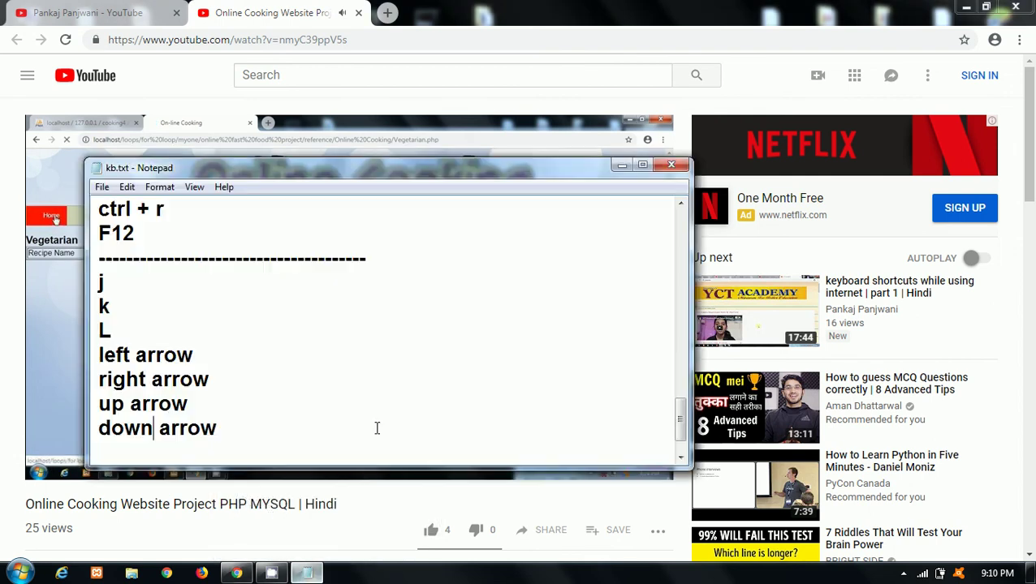
key(Return)
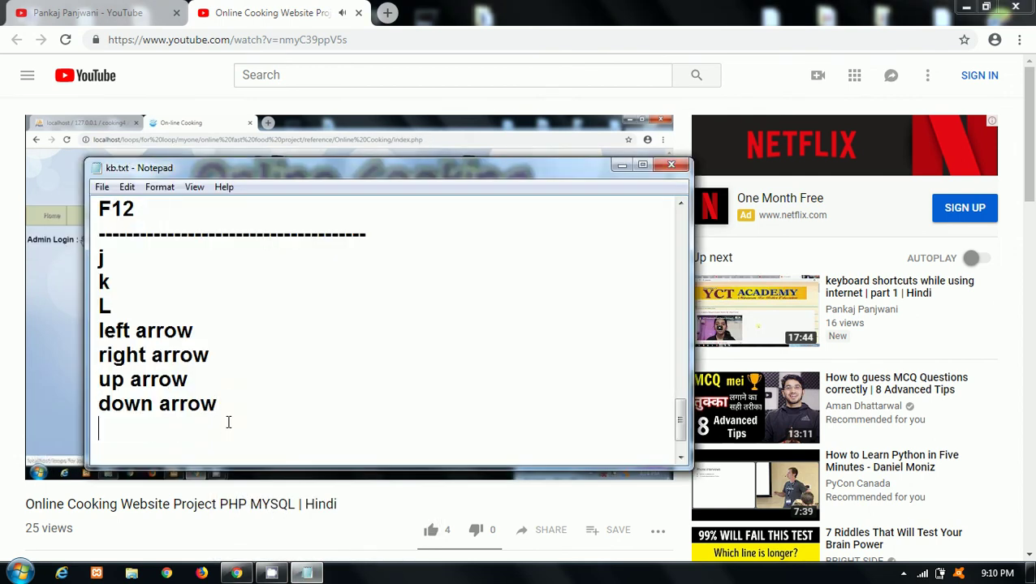
text(M)
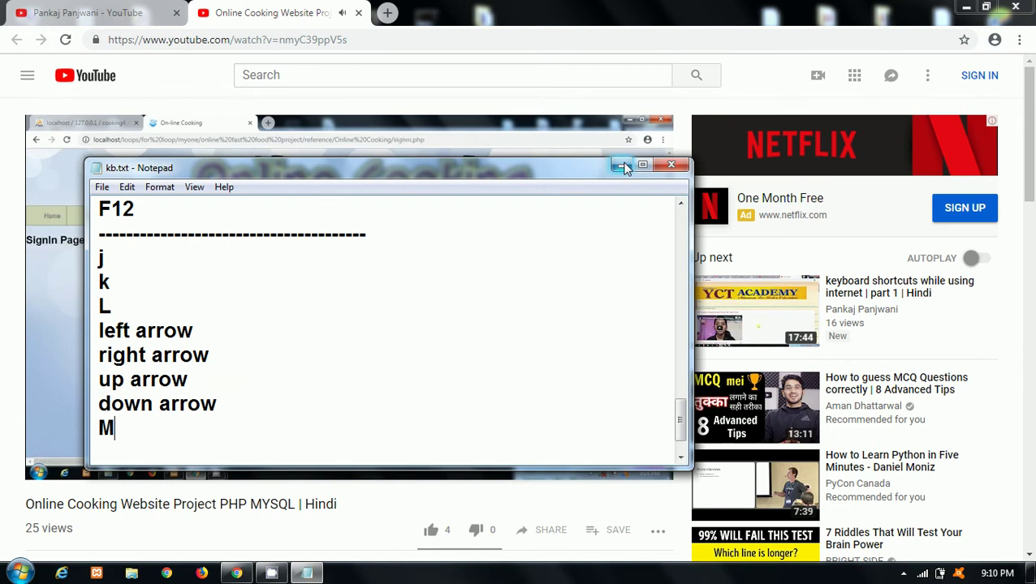
click(622, 166)
Pause and resume with Space, then jump to 10%, 50%, 90% and 40% using 1, 5, 9, 4
key(space)
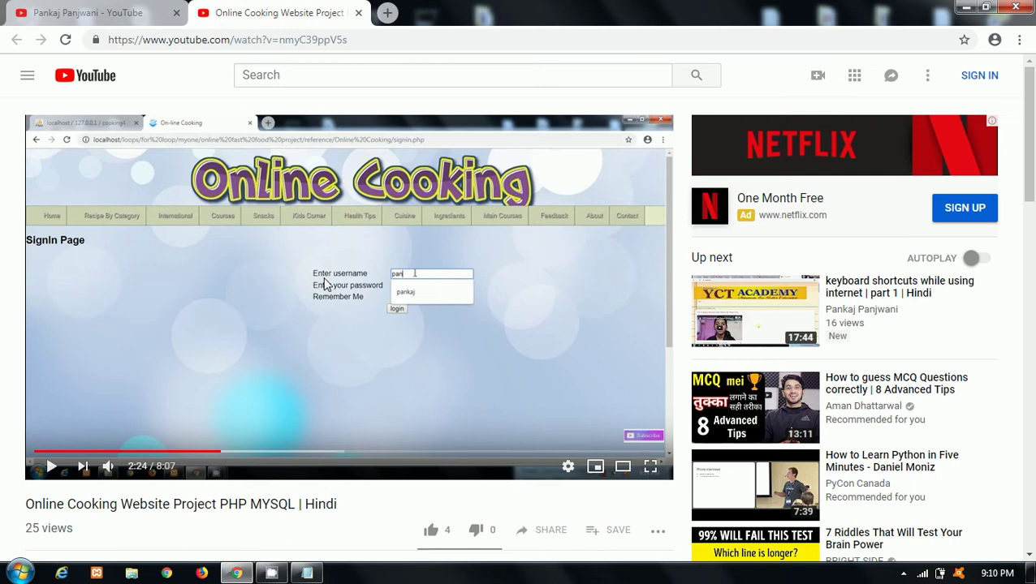
key(space)
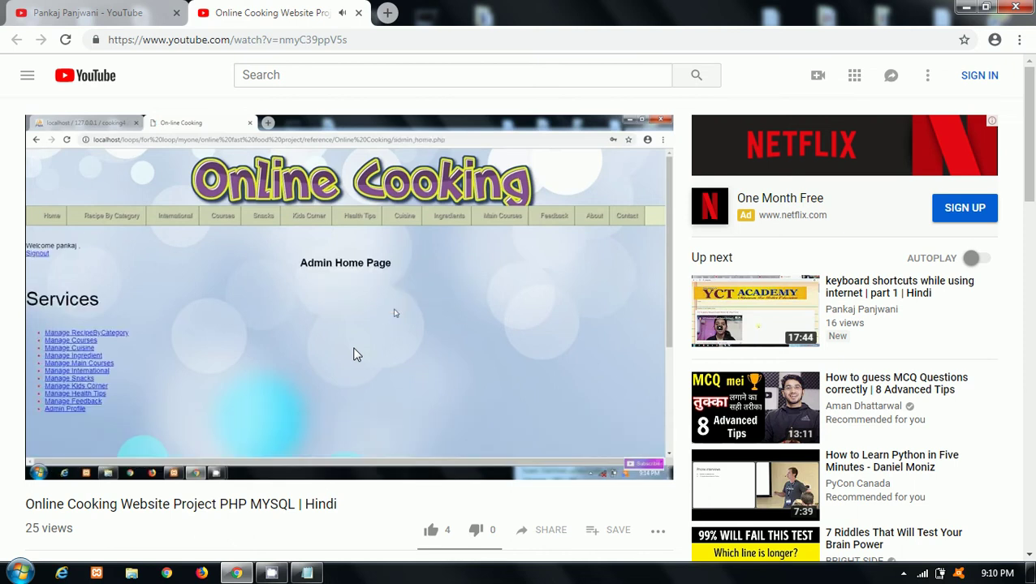
key(1)
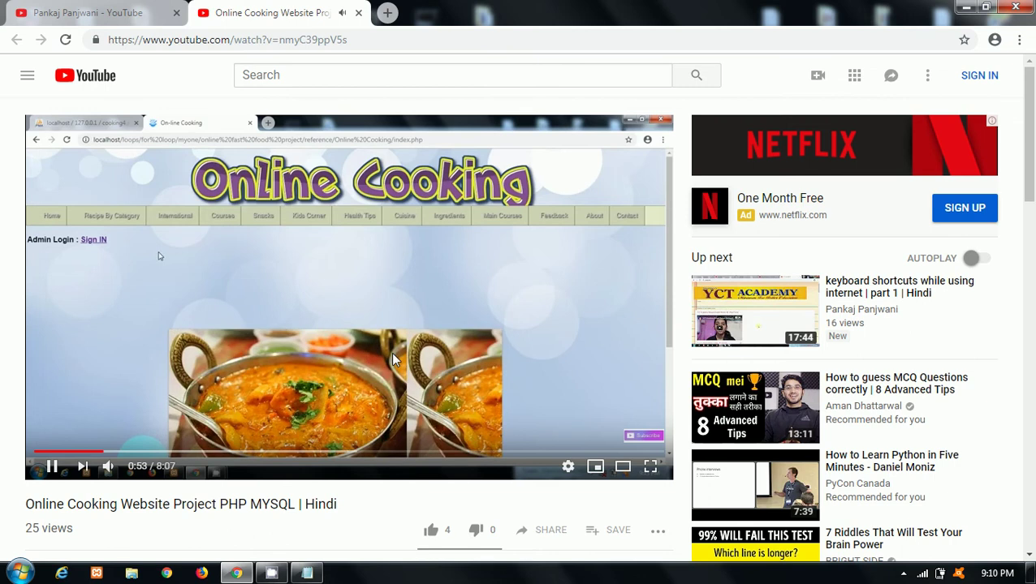
key(5)
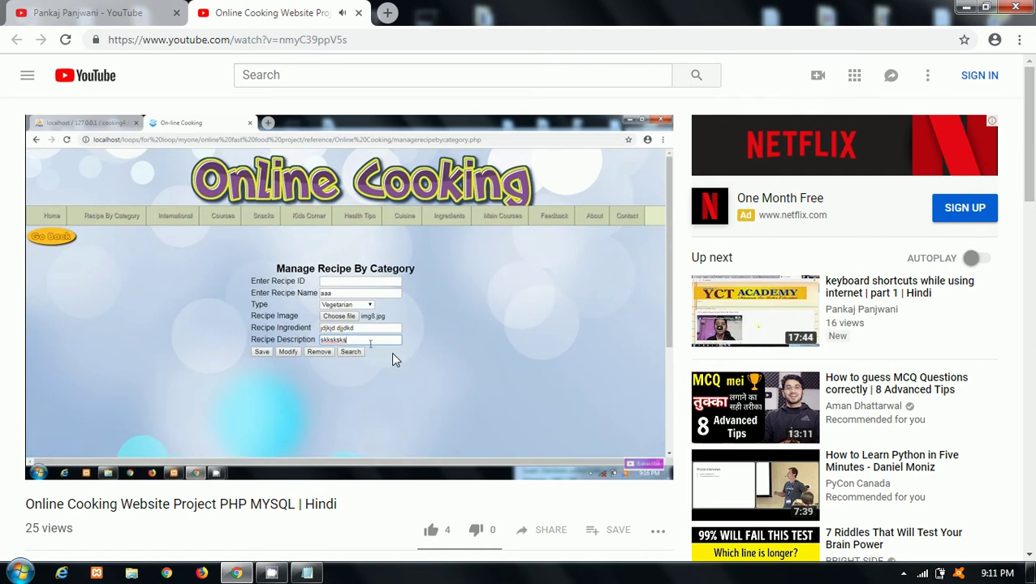
key(9)
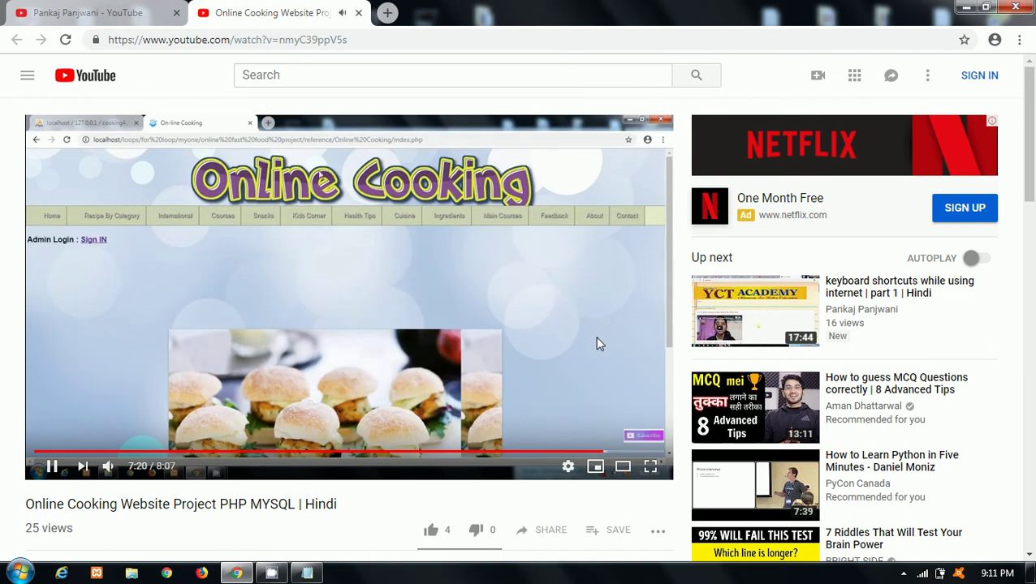
key(4)
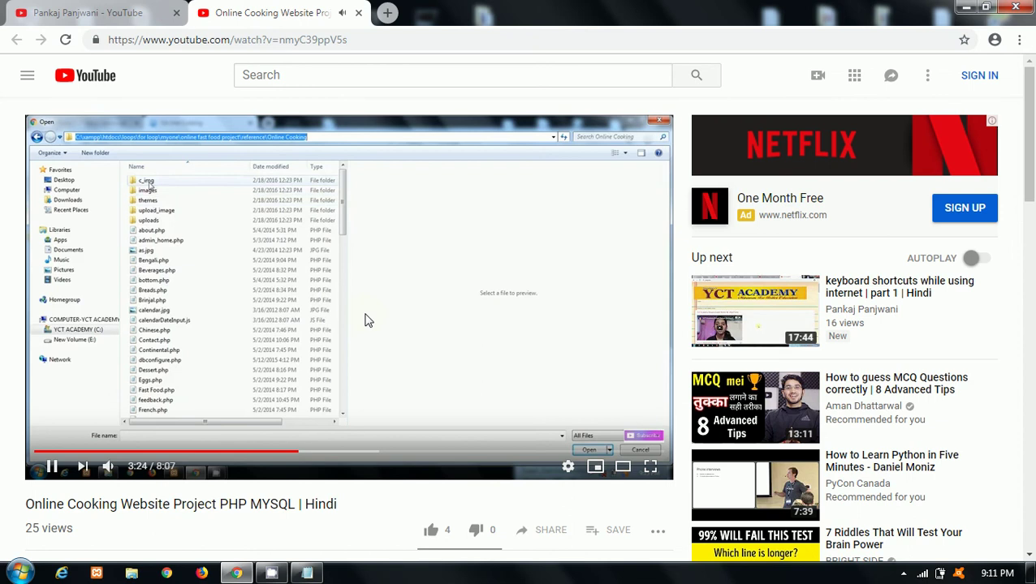
Add the numbers 1 through 5 as separate lines below M in kb.txt
click(307, 573)
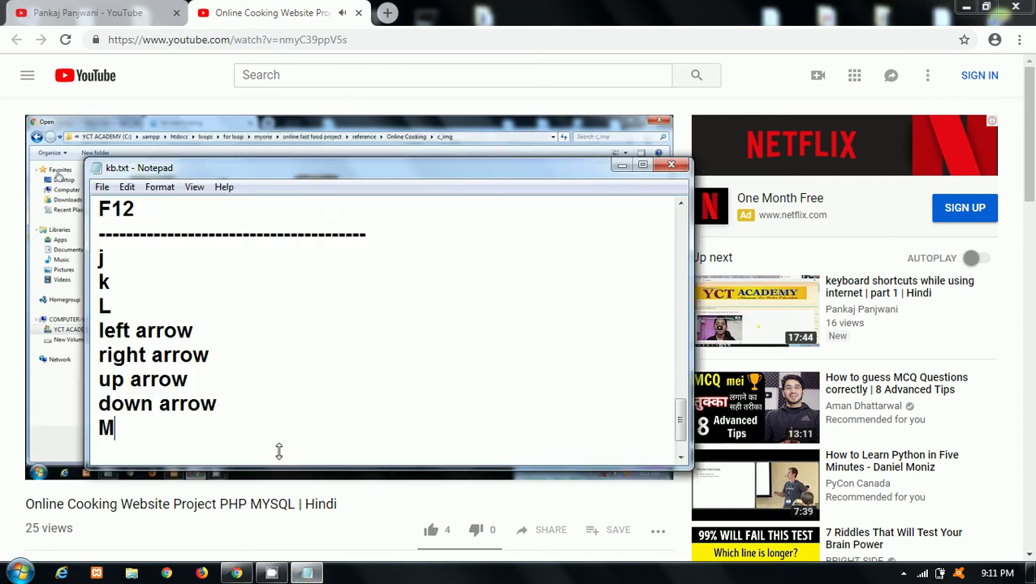
key(Return)
text(1)
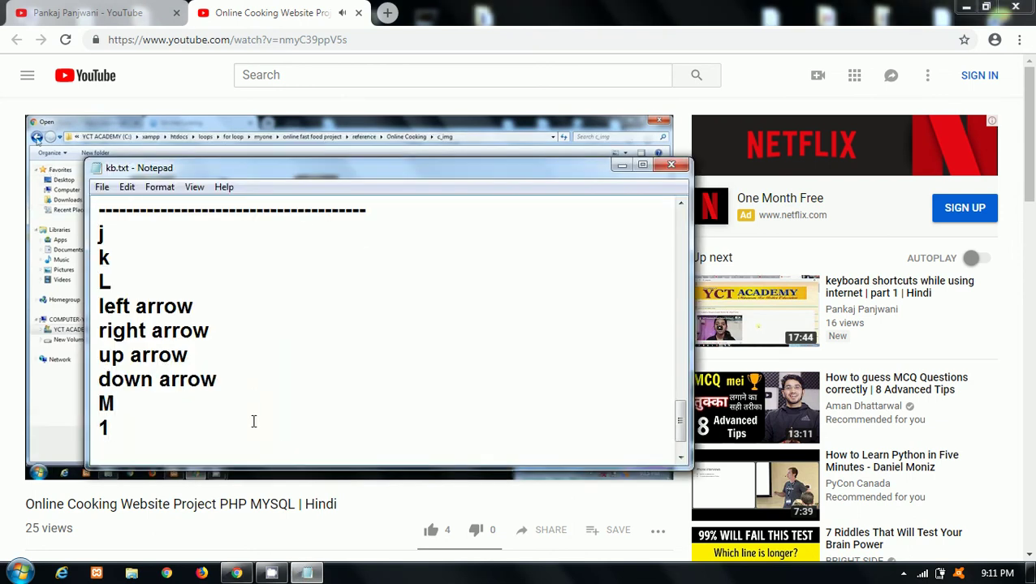
key(Return)
text(2)
key(Return)
text(3)
key(Return)
text(4)
key(Return)
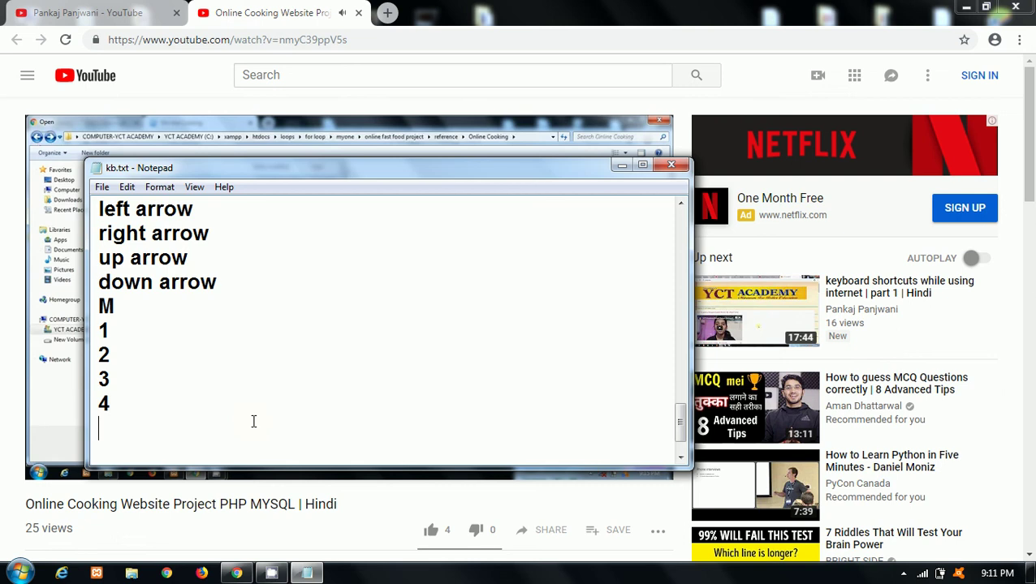
text(5)
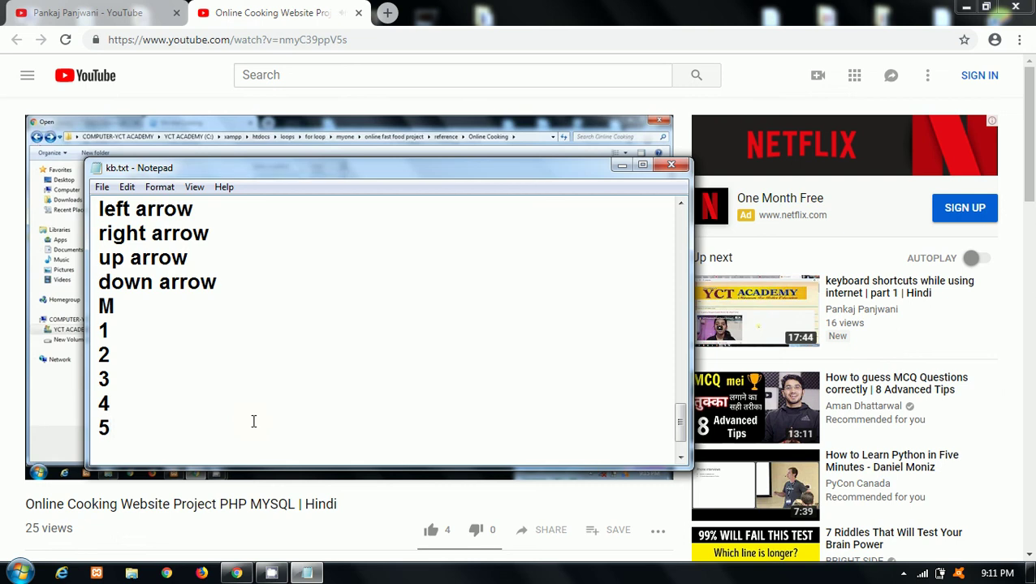
Add dot lines and a 9 entry on their own lines below 5
key(Return)
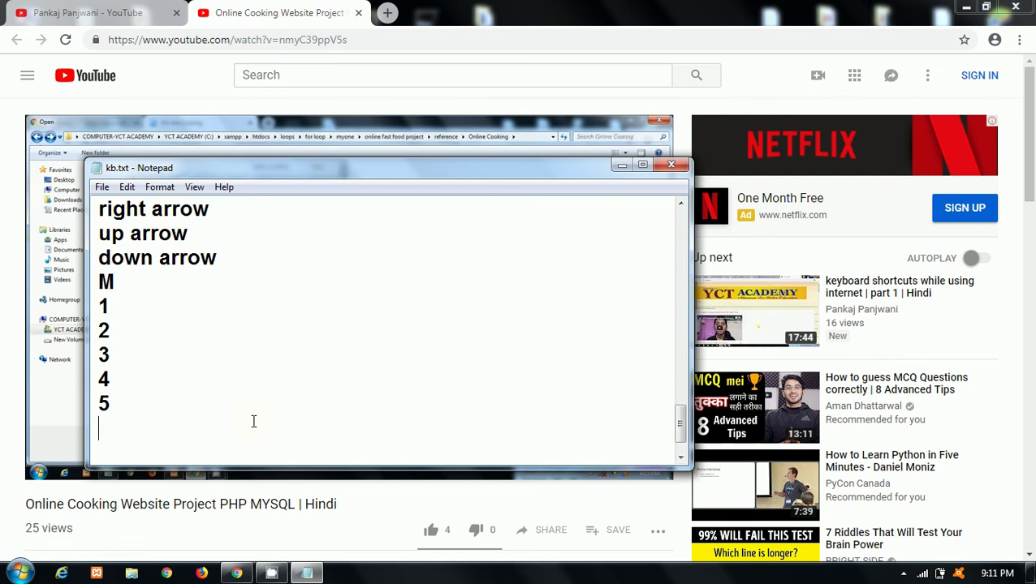
text(..)
key(Return)
text(. .)
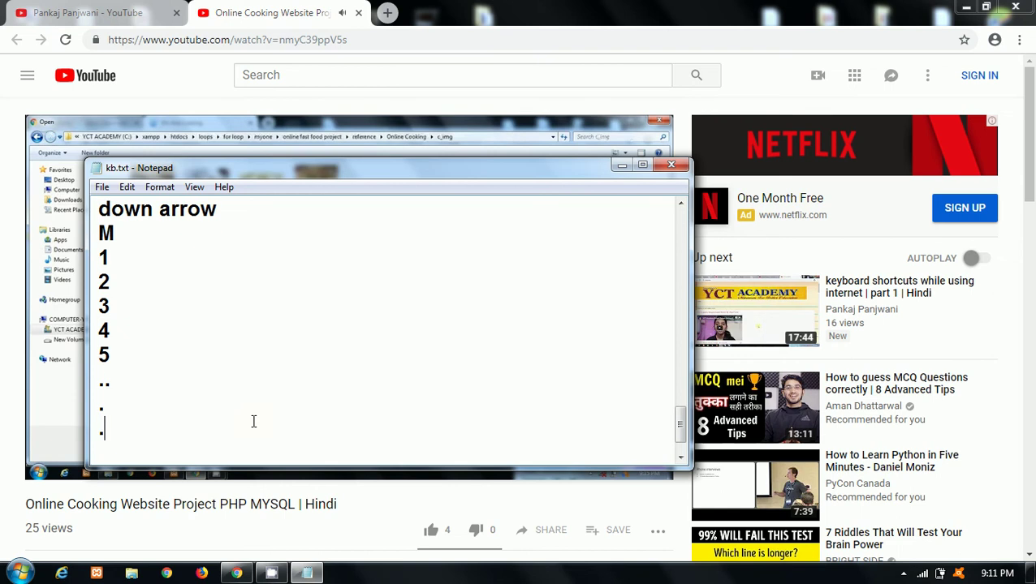
key(Return)
text(.9)
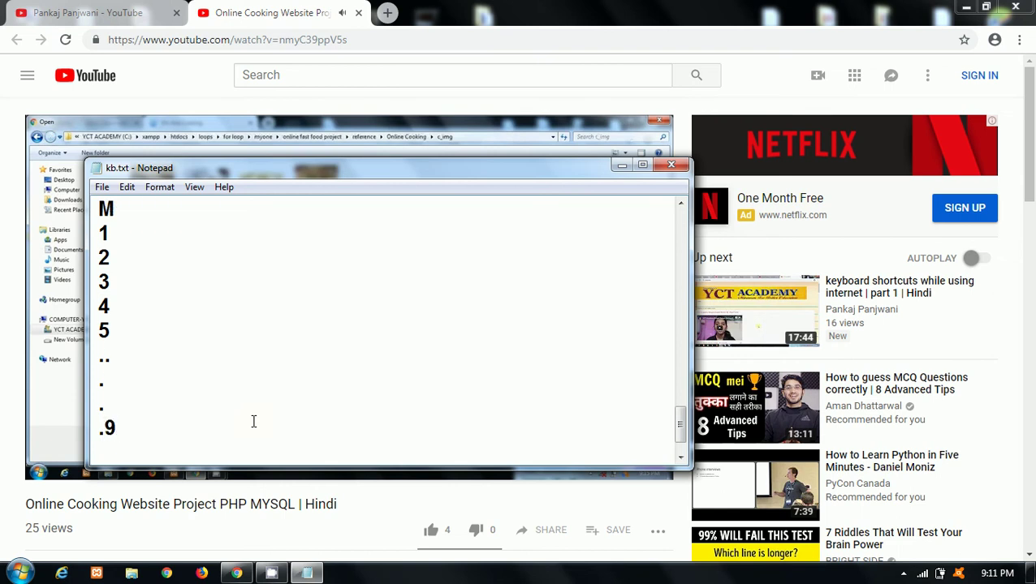
key(Return)
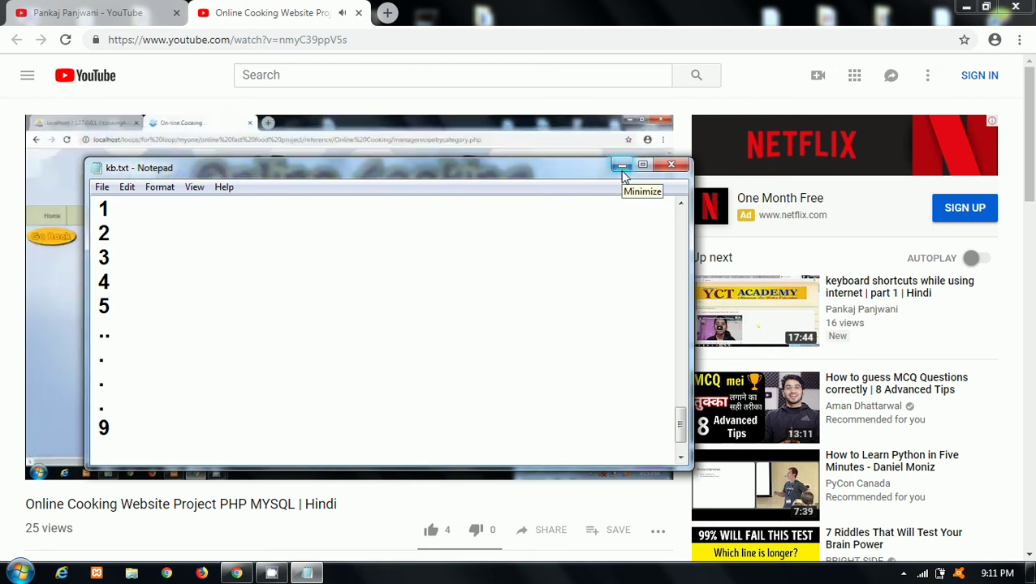
click(622, 166)
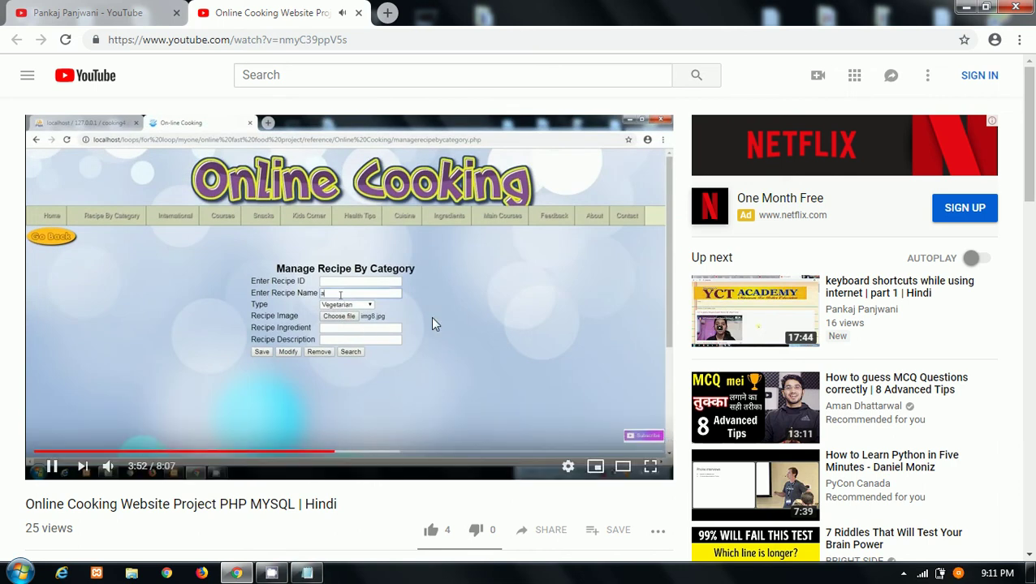
key(F11)
double_click(504, 323)
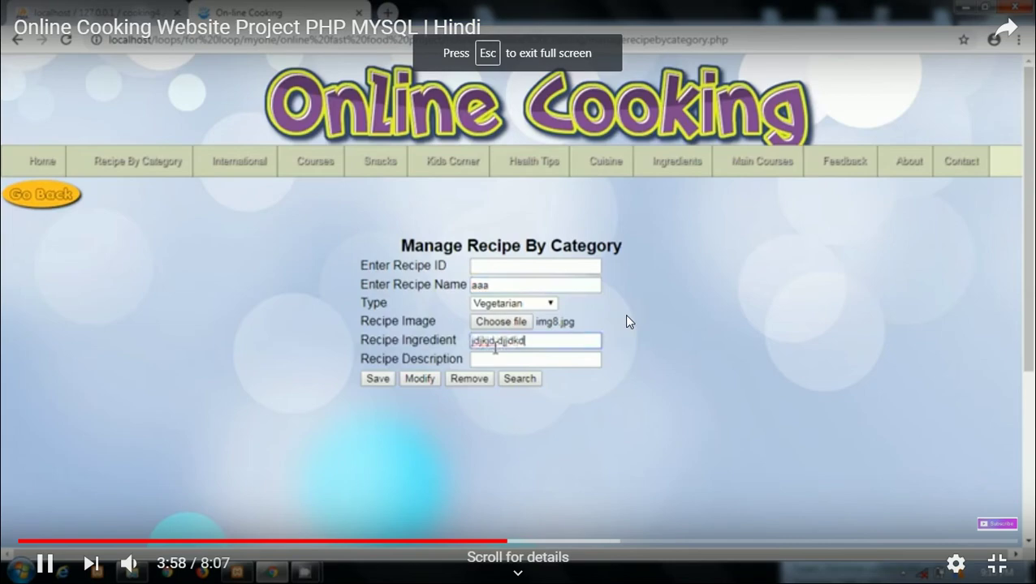
key(Escape)
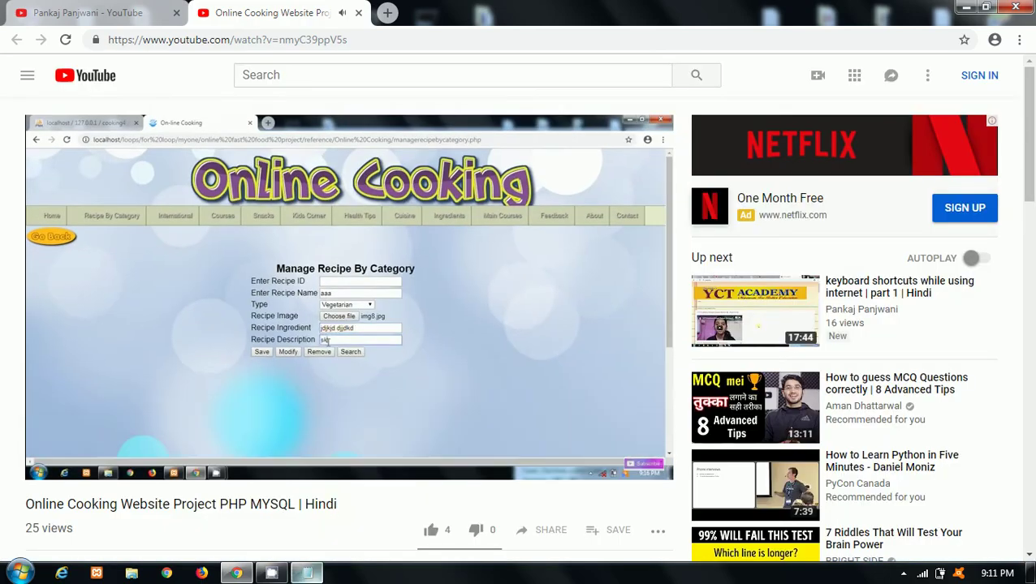
click(307, 573)
click(307, 573)
click(307, 573)
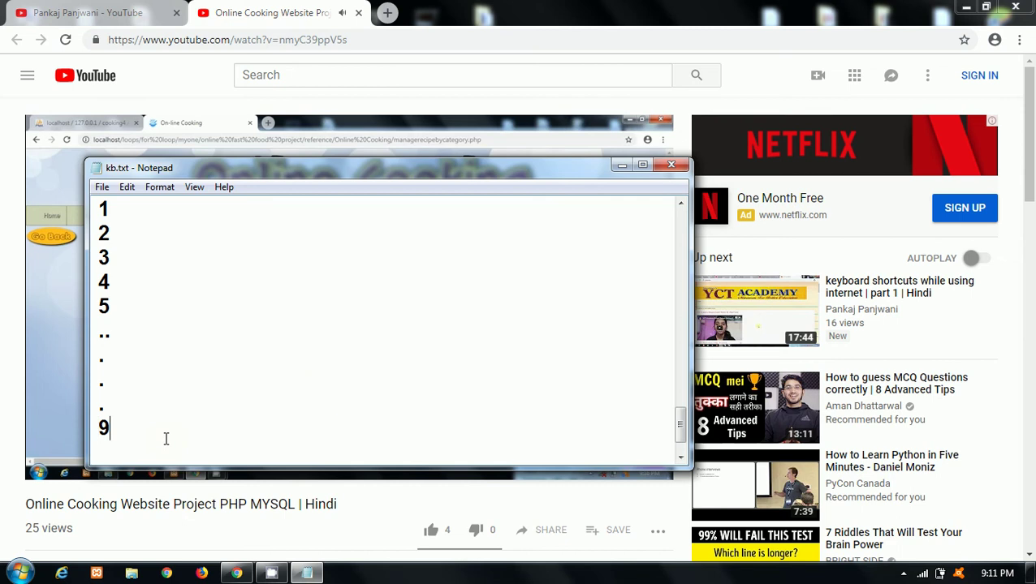
Add an F entry below 9, hide Notepad, and press 0 to restart the video from 0:00
key(Return)
text(F)
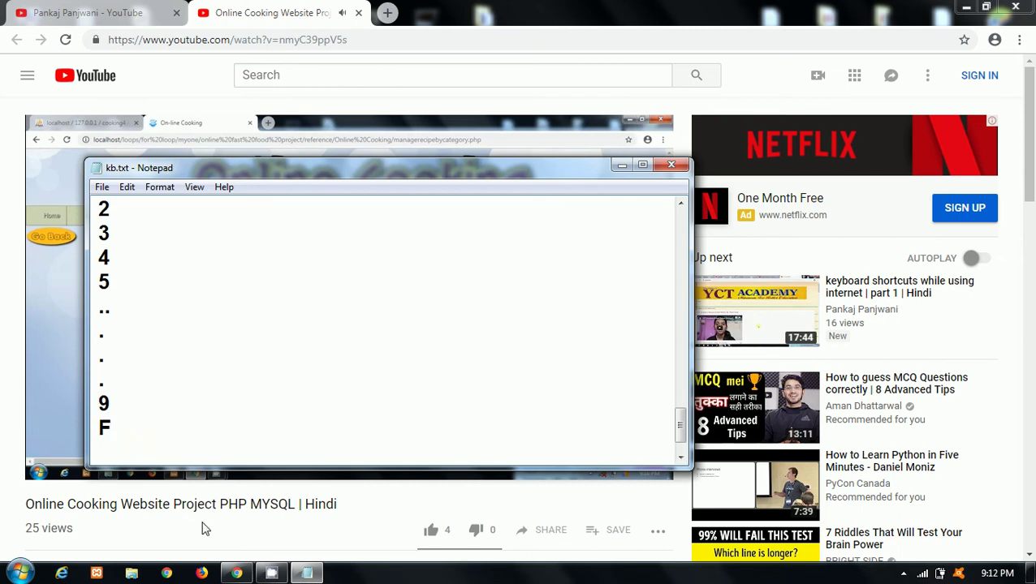
mouse_move(308, 575)
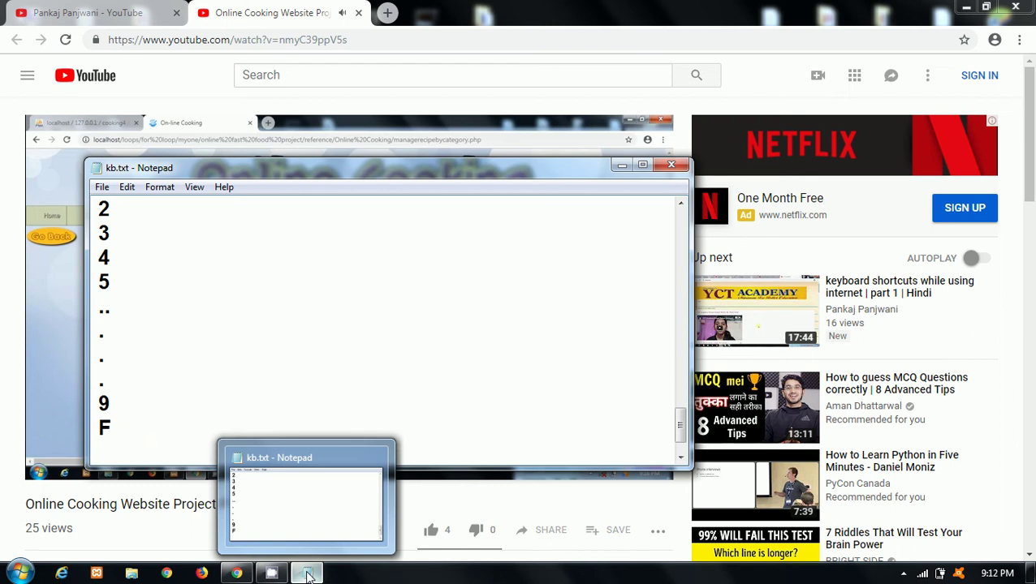
click(308, 575)
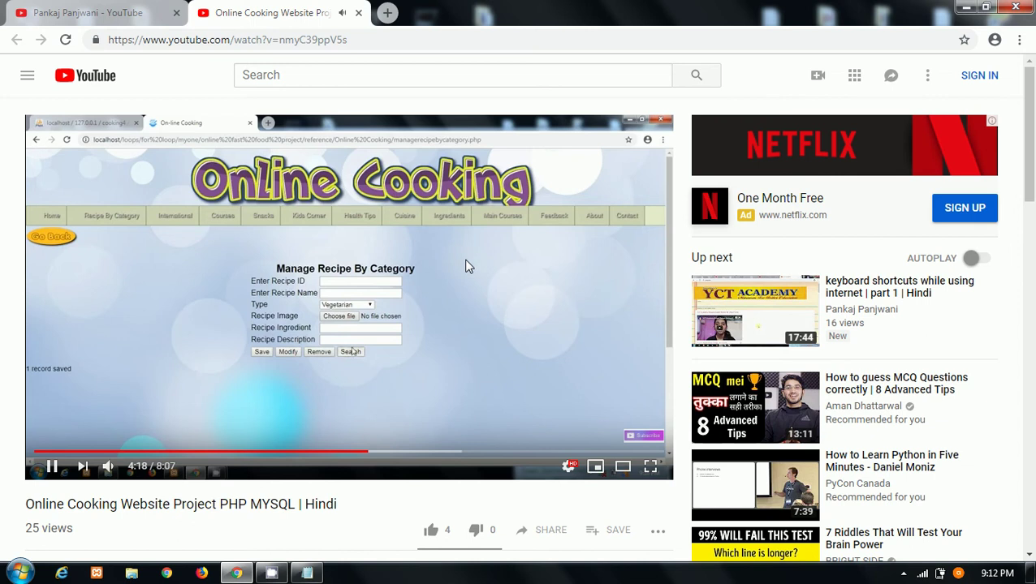
key(0)
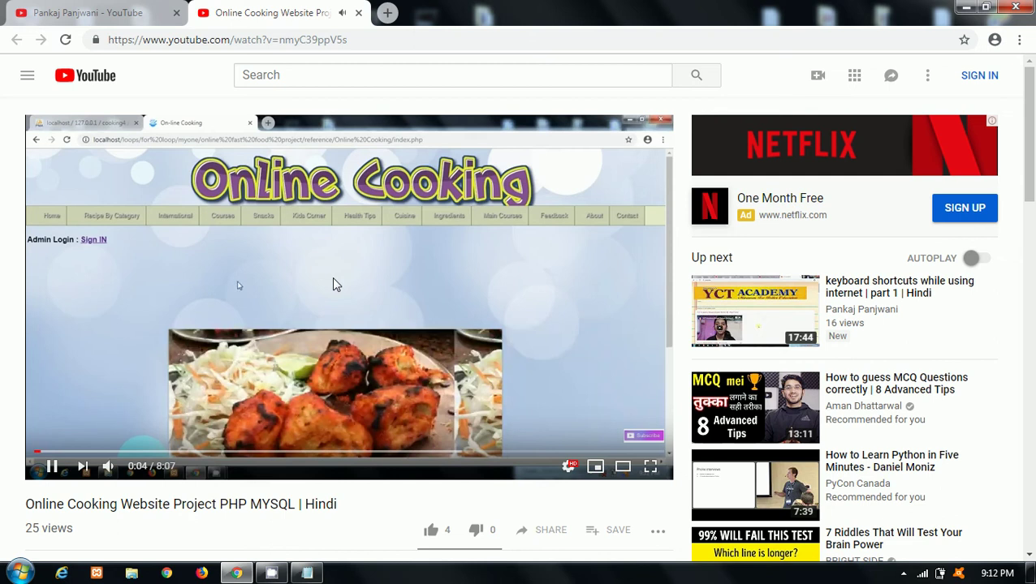
key(0)
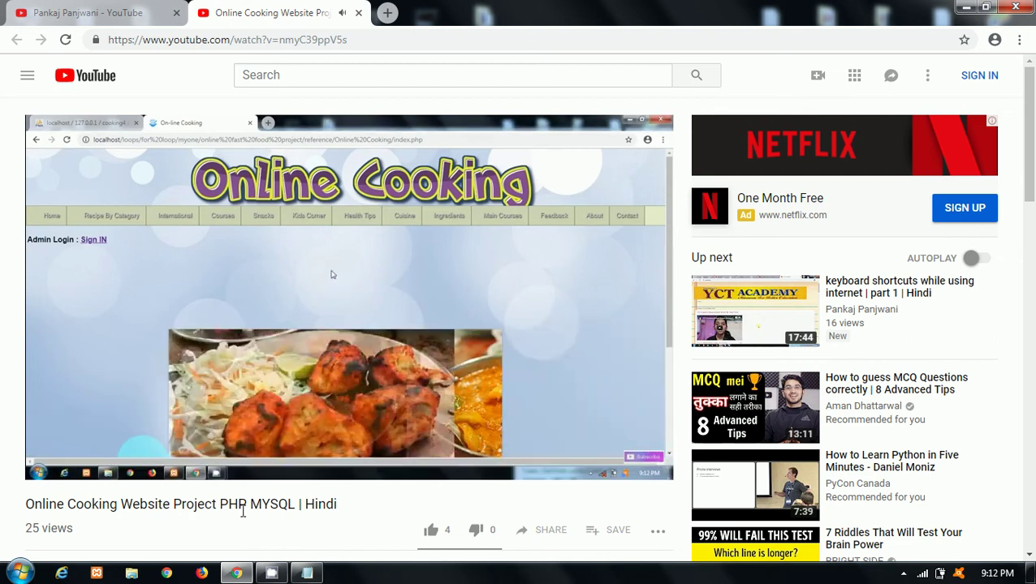
Add a '0/Home key' entry below F in kb.txt and minimise Notepad
key(alt+Tab)
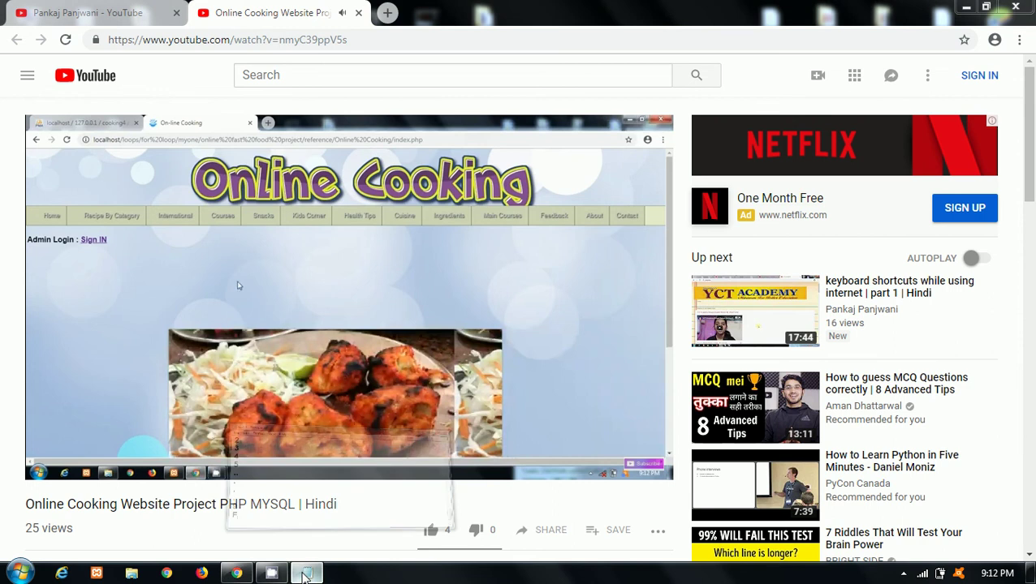
key(Return)
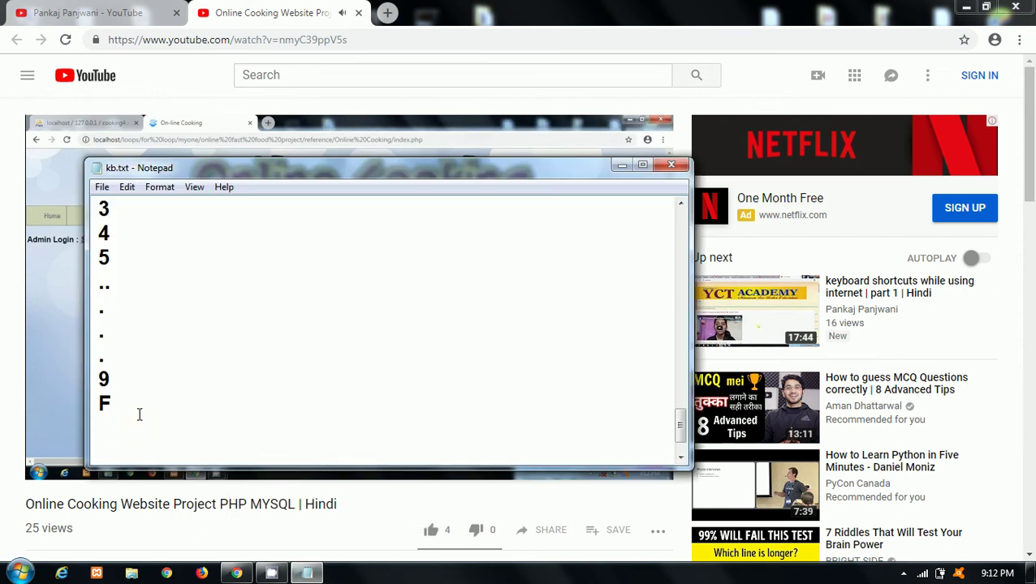
text(0)
key(super+shift+t)
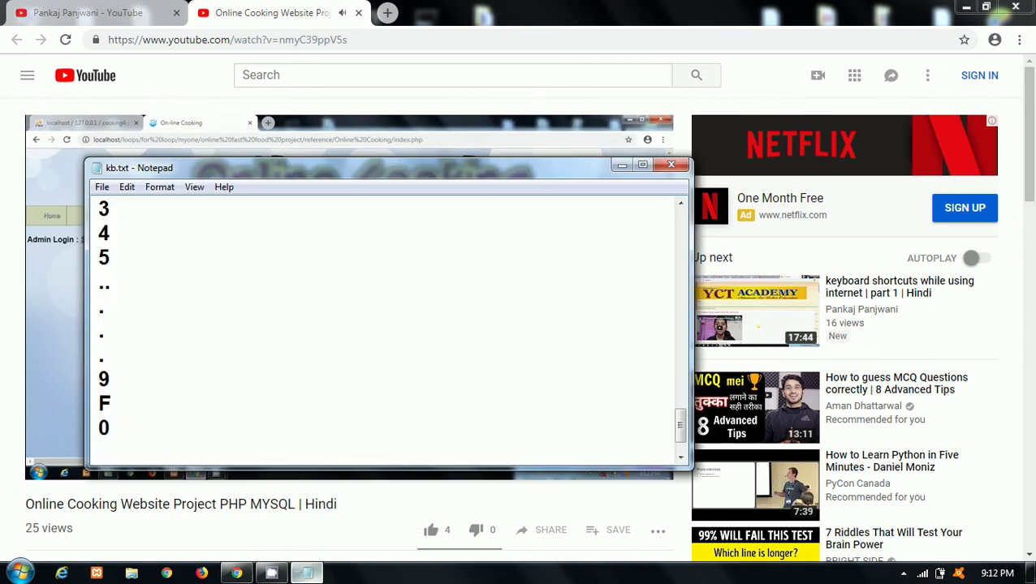
key(Escape)
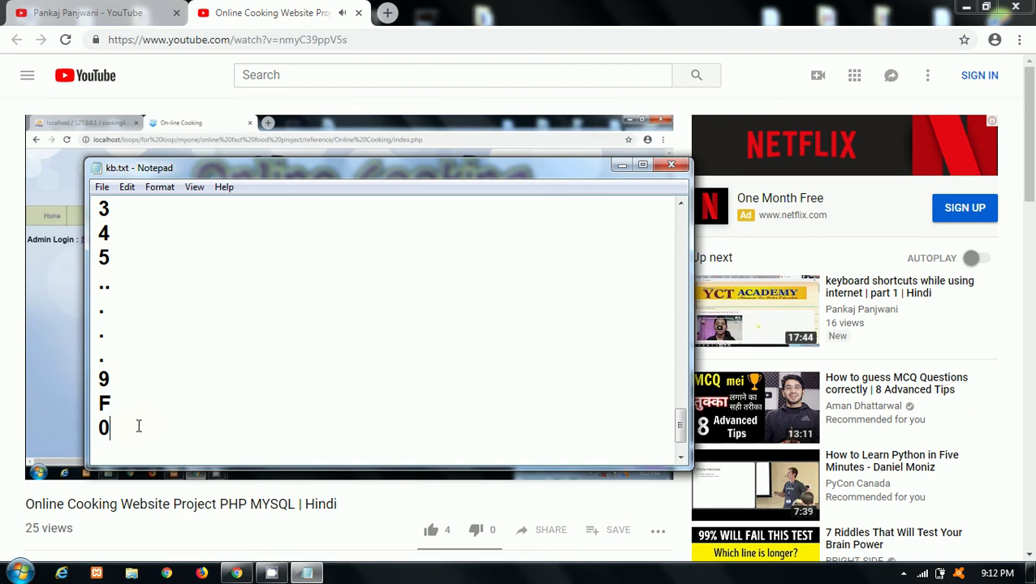
text(/)
text(Home)
text( k)
text(ey)
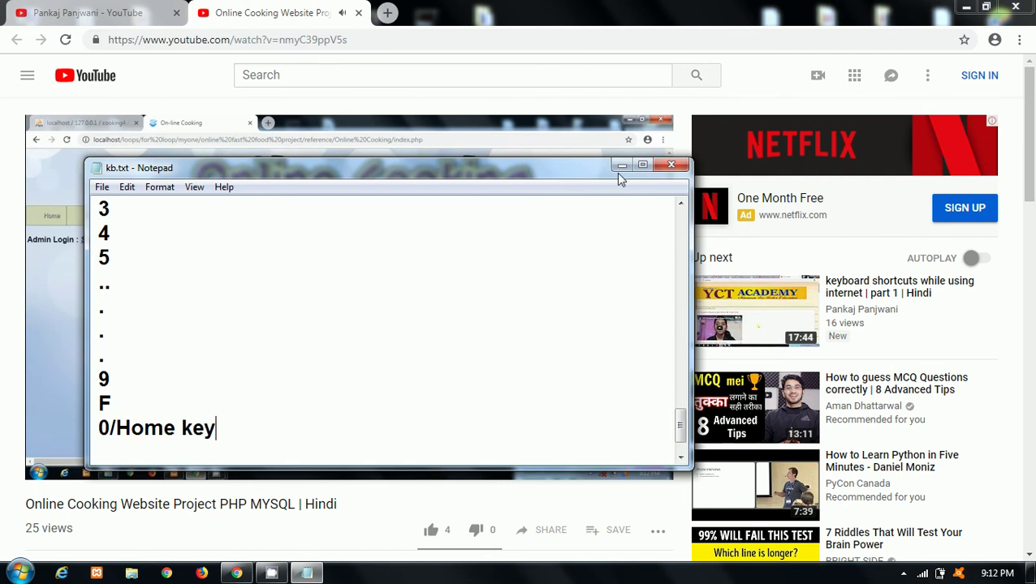
click(621, 166)
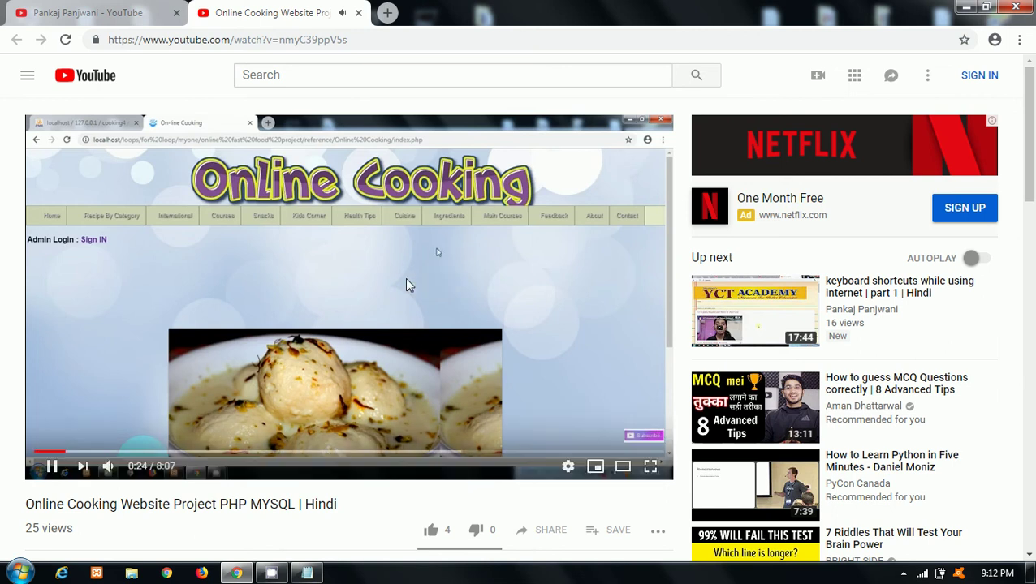
Pause and resume the cooking video, then press 0 to send it back to the beginning
click(405, 280)
click(378, 278)
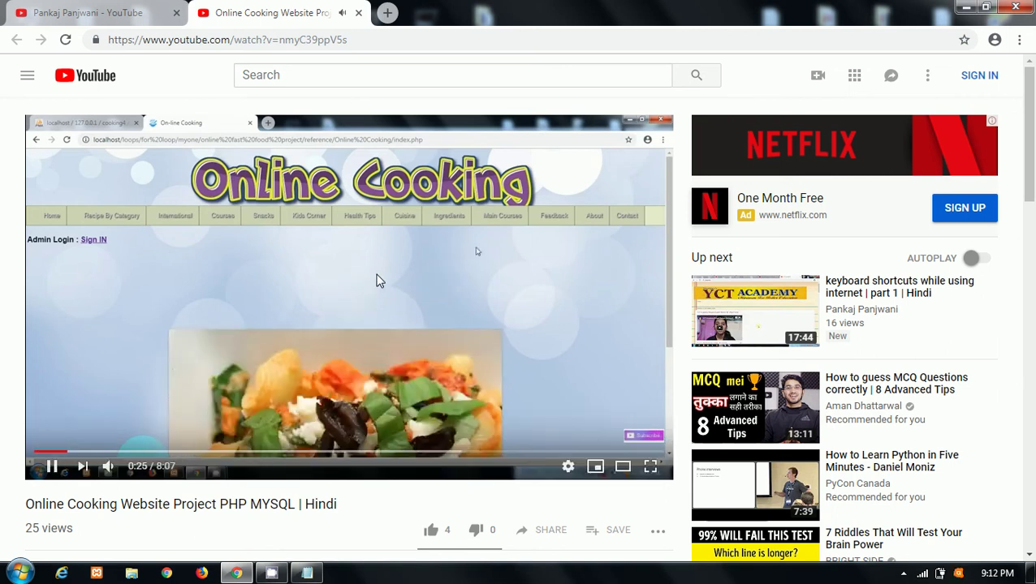
key(0)
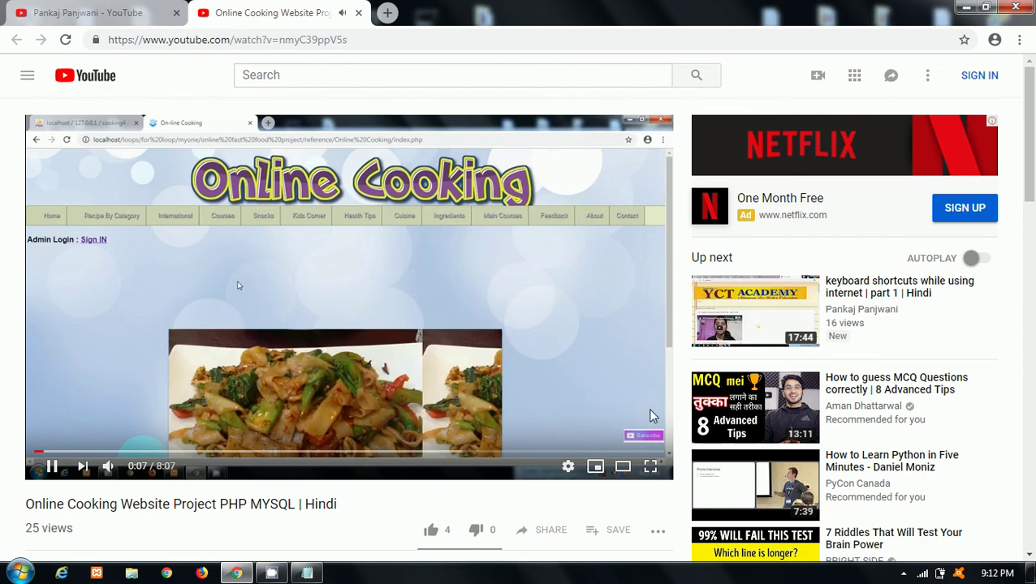
mouse_move(307, 578)
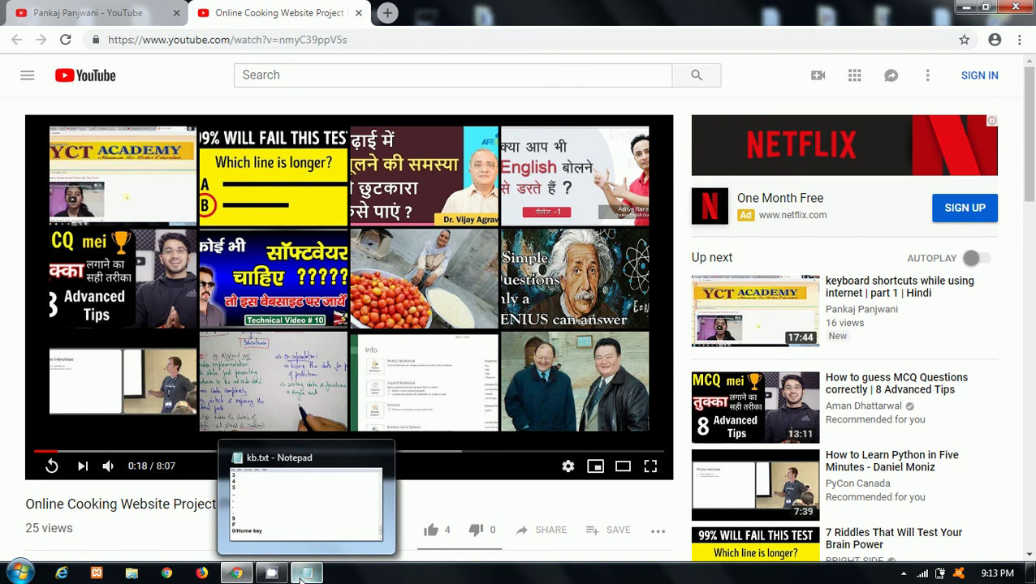
Add an 'End key' line below '0/Home key' in kb.txt, then minimize Notepad to show the cooking video
click(305, 574)
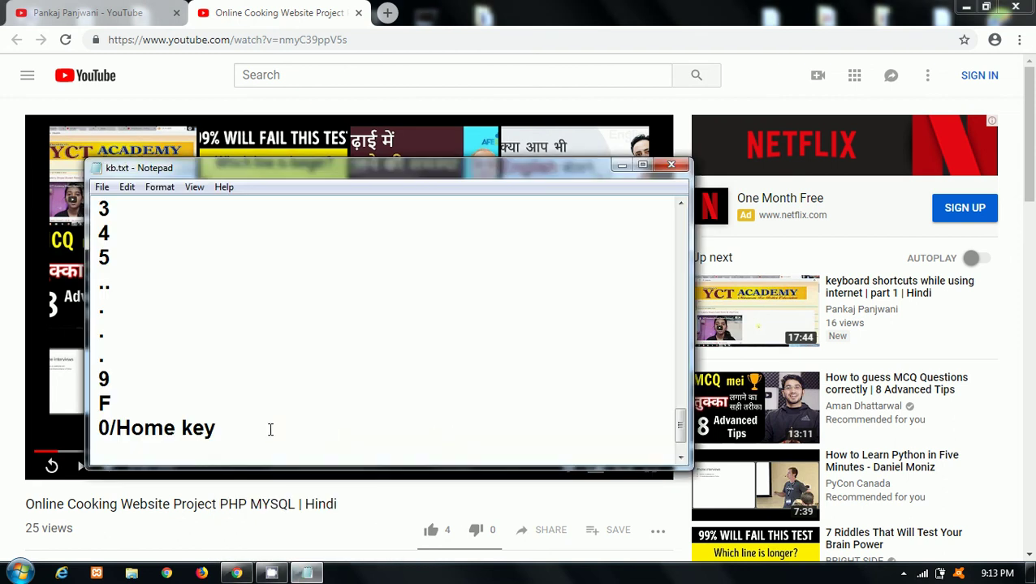
key(Return)
text(End)
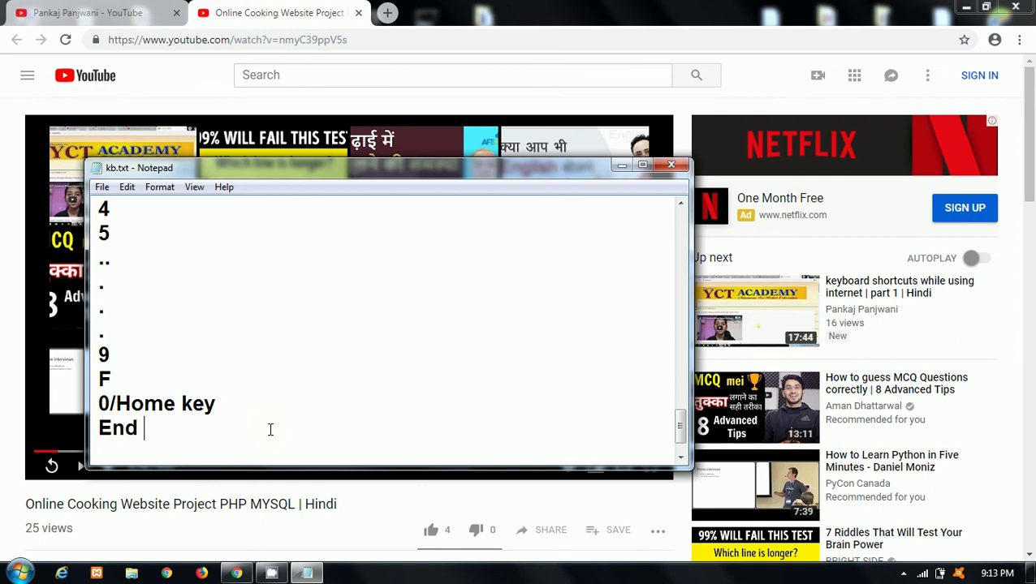
text(key)
key(Return)
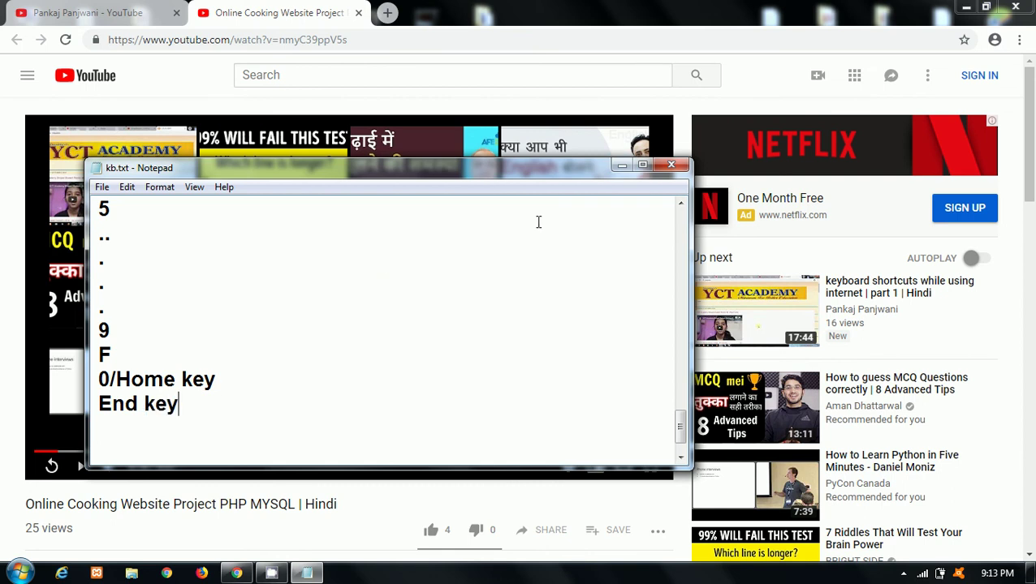
click(624, 167)
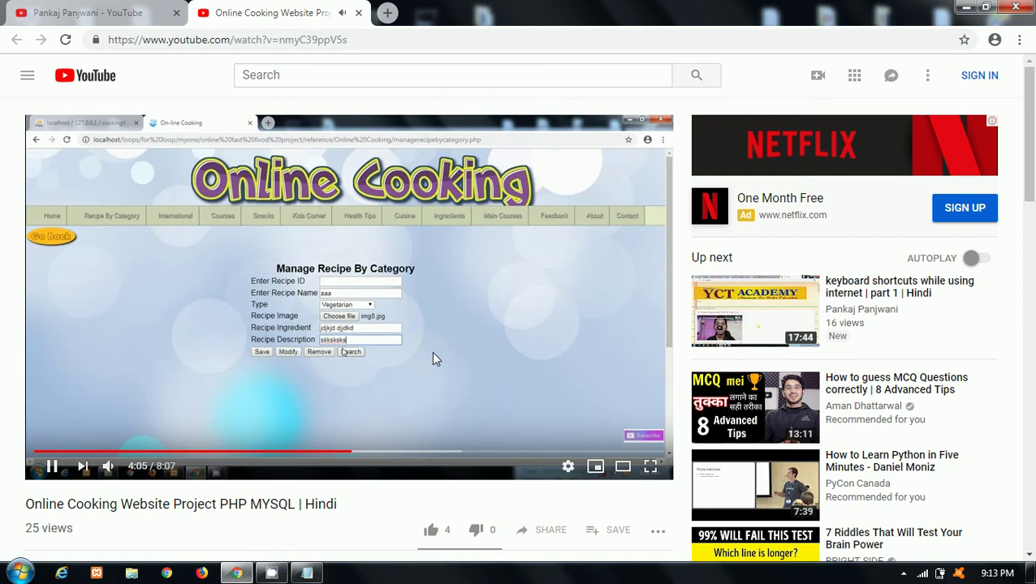
Press 2 to send the Online Cooking video back to its 20% point, around 2:00
key(2)
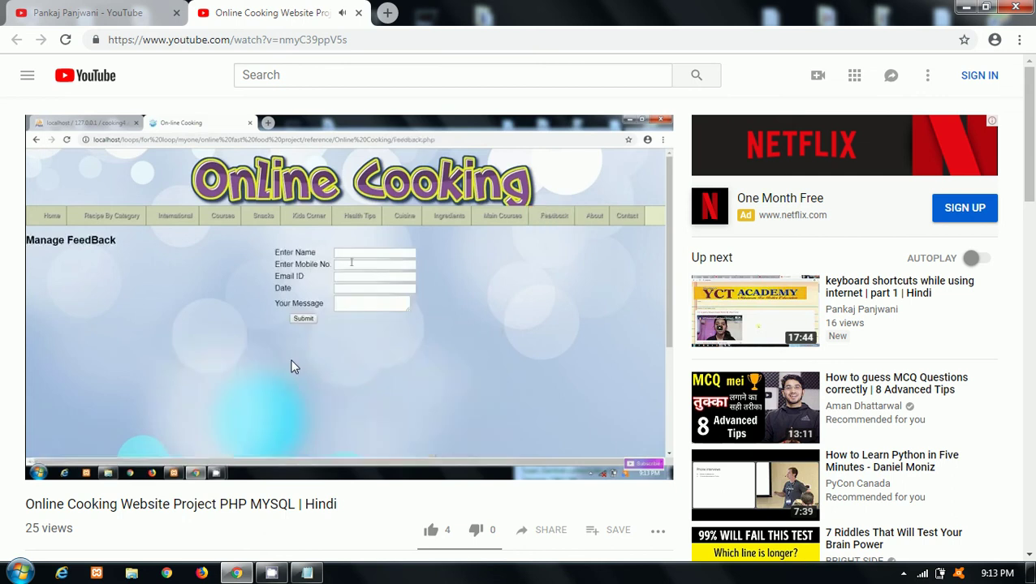
mouse_move(331, 370)
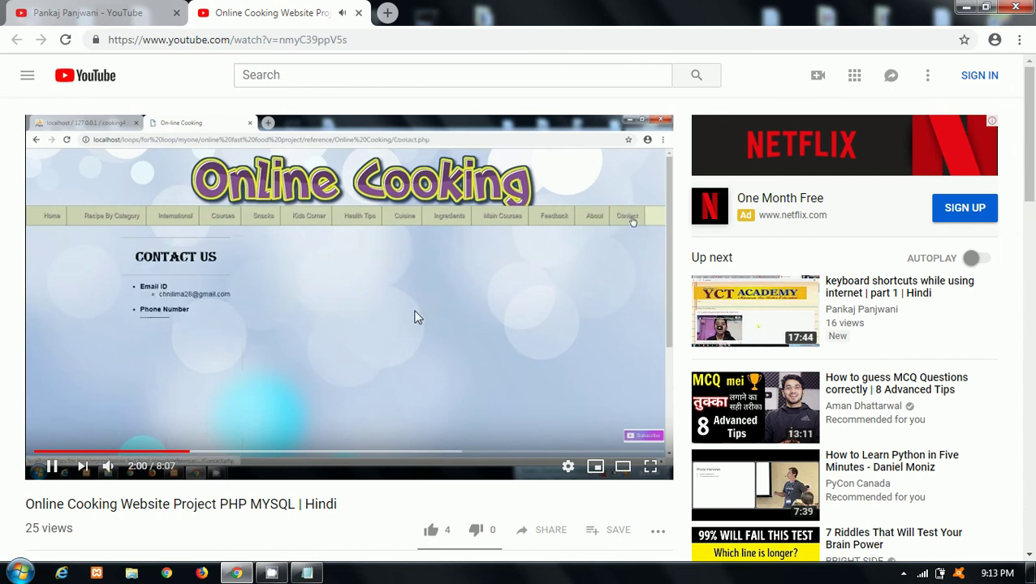
scroll(780, 324, down, 1)
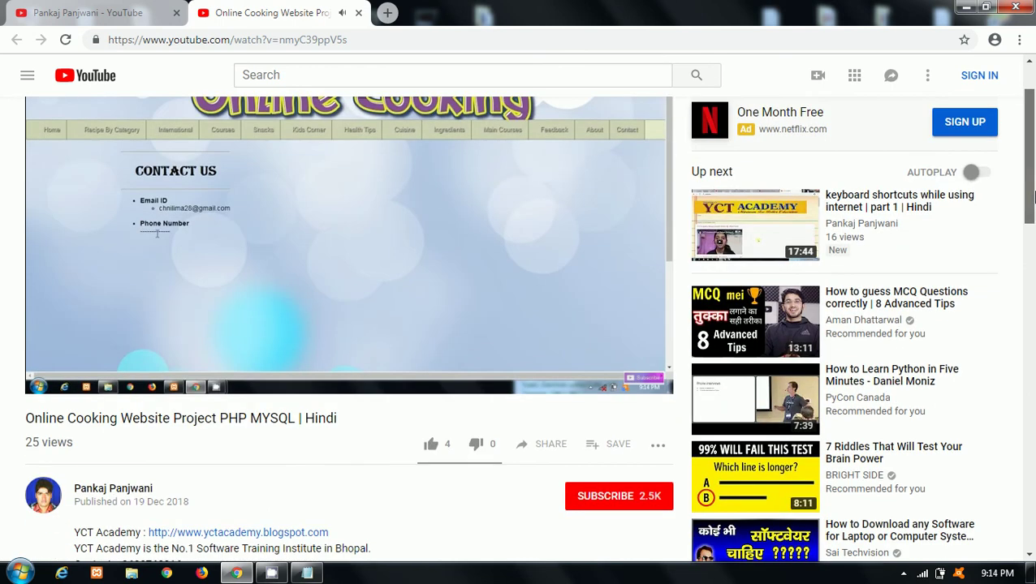
Open 'How to guess MCQ Questions correctly | 8 Advanced Tips' from Up next with captions on
click(783, 322)
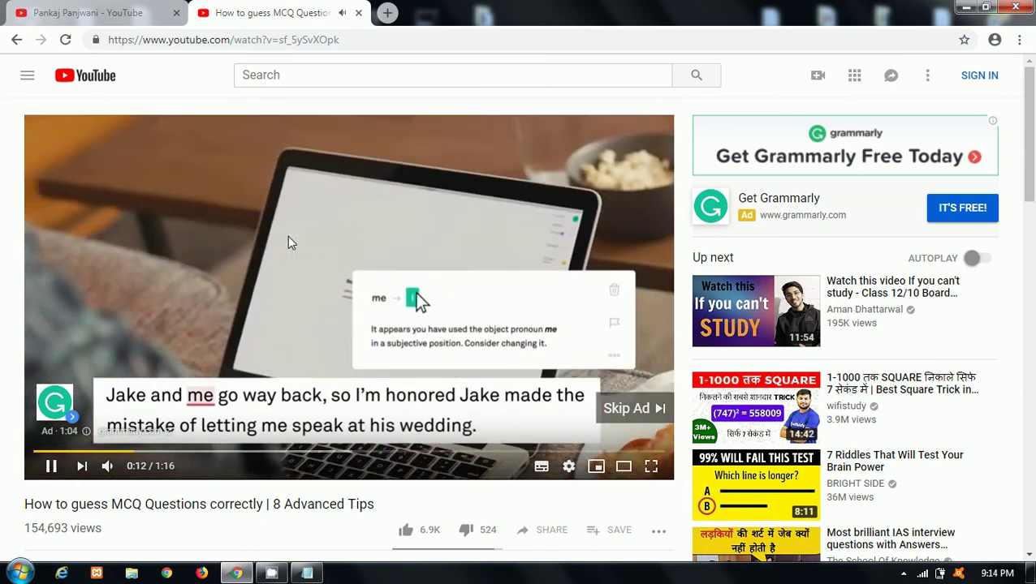
key(c)
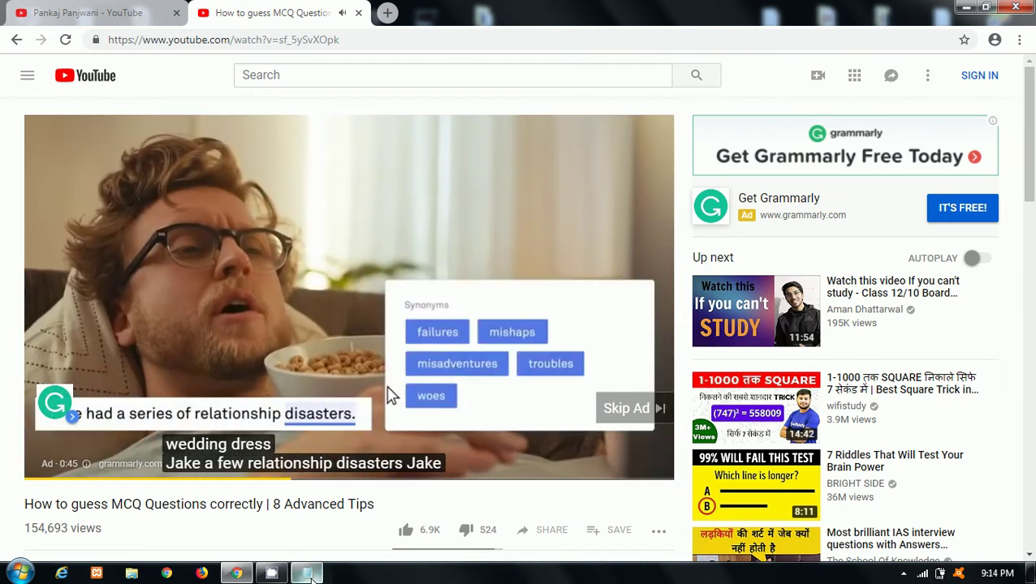
Add a 'c' entry below End key in kb.txt
click(306, 574)
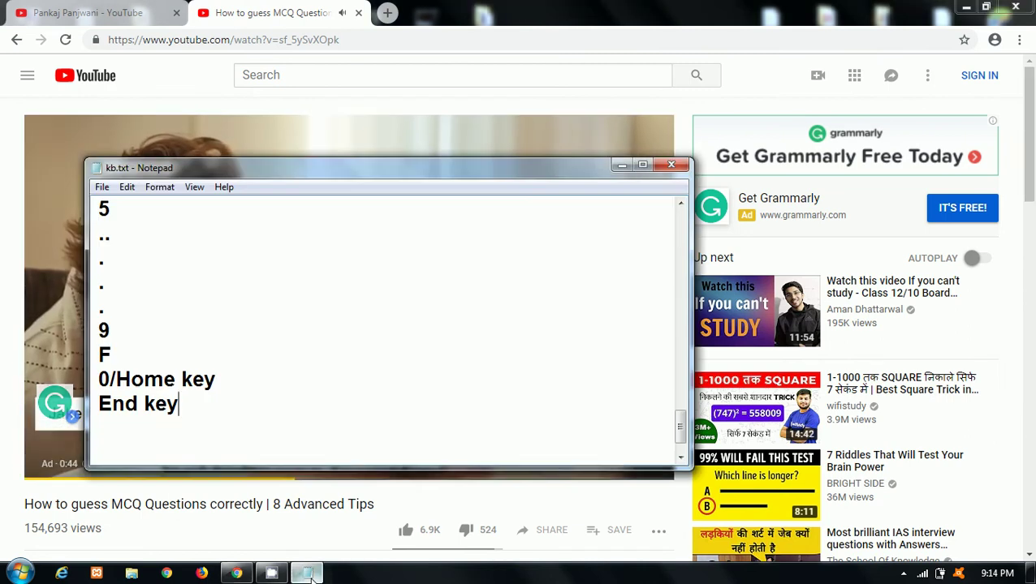
key(Return)
text(C)
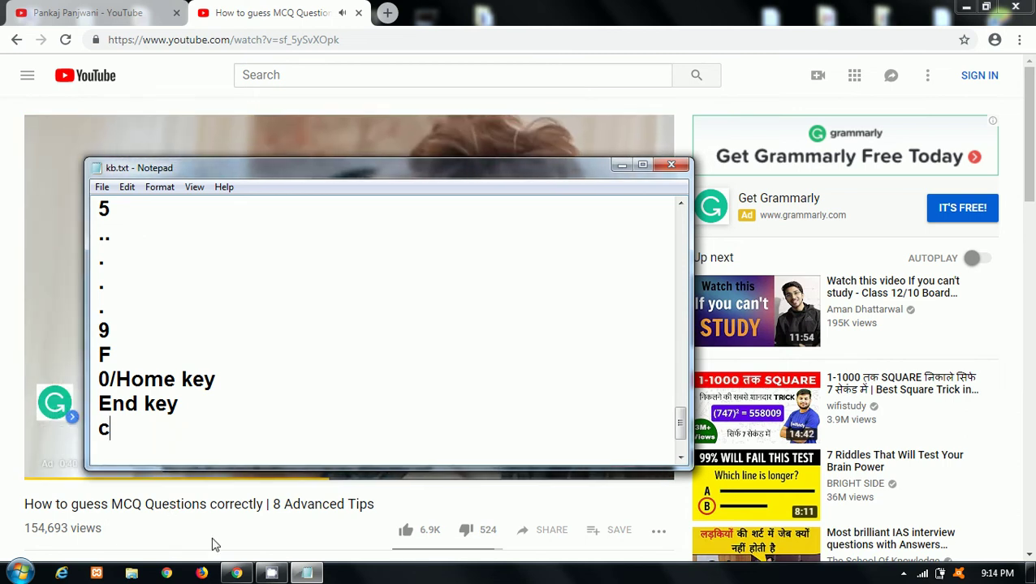
Enlarge the MCQ video's captions with +, shrink them twice with -, then restore Notepad
click(304, 575)
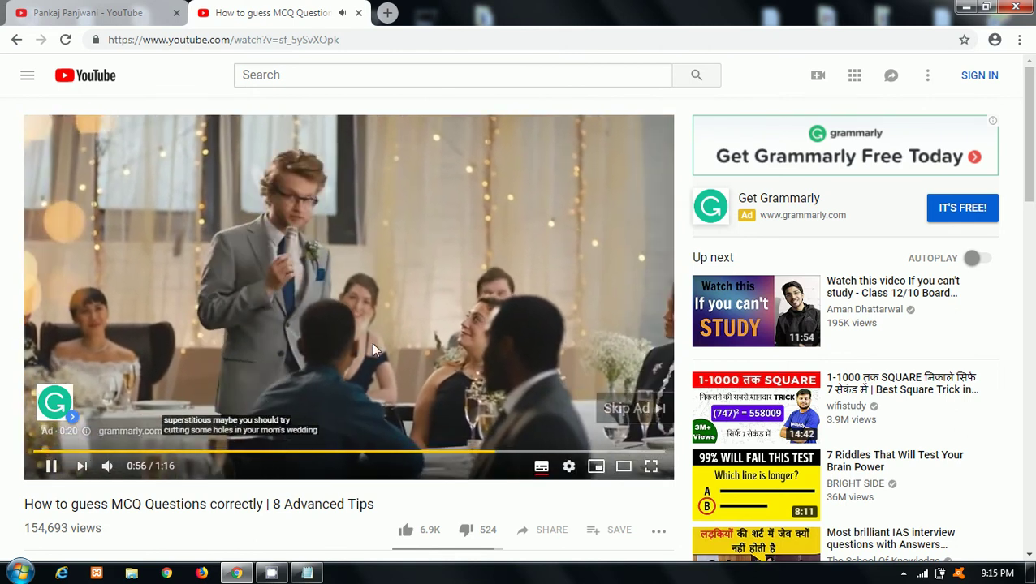
key(plus)
key(plus)
key(plus)
key(plus)
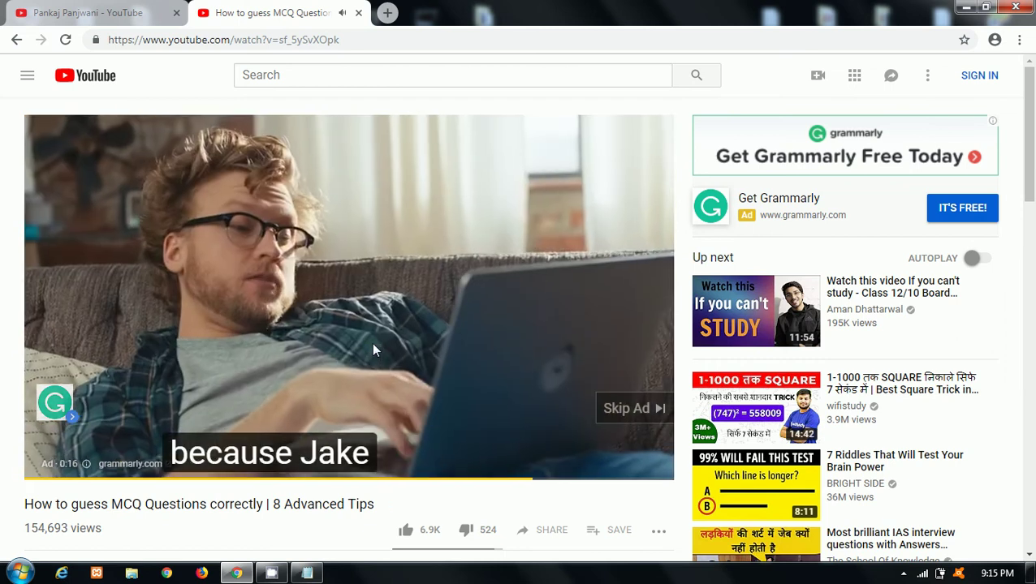
key(minus)
key(minus)
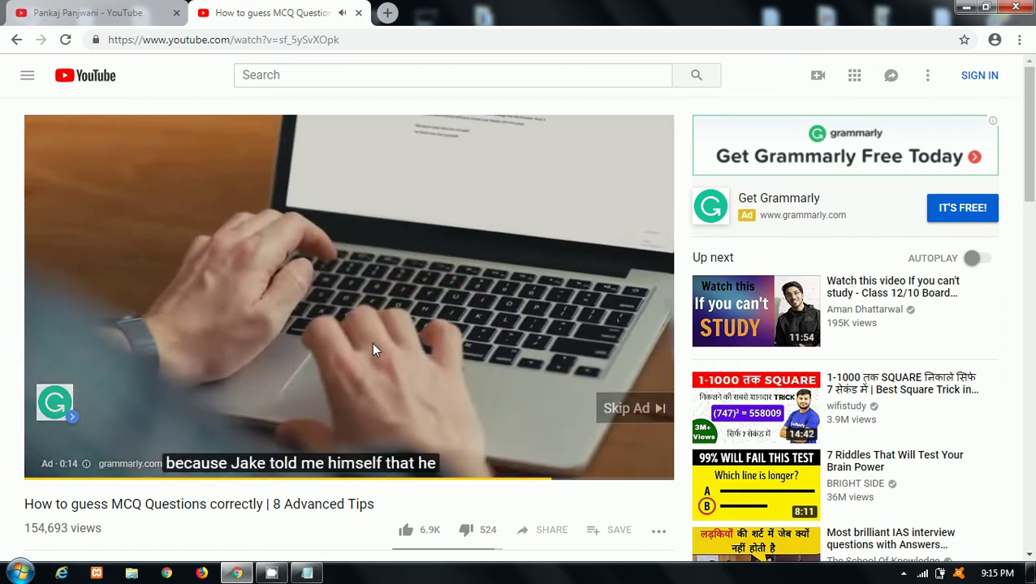
key(minus)
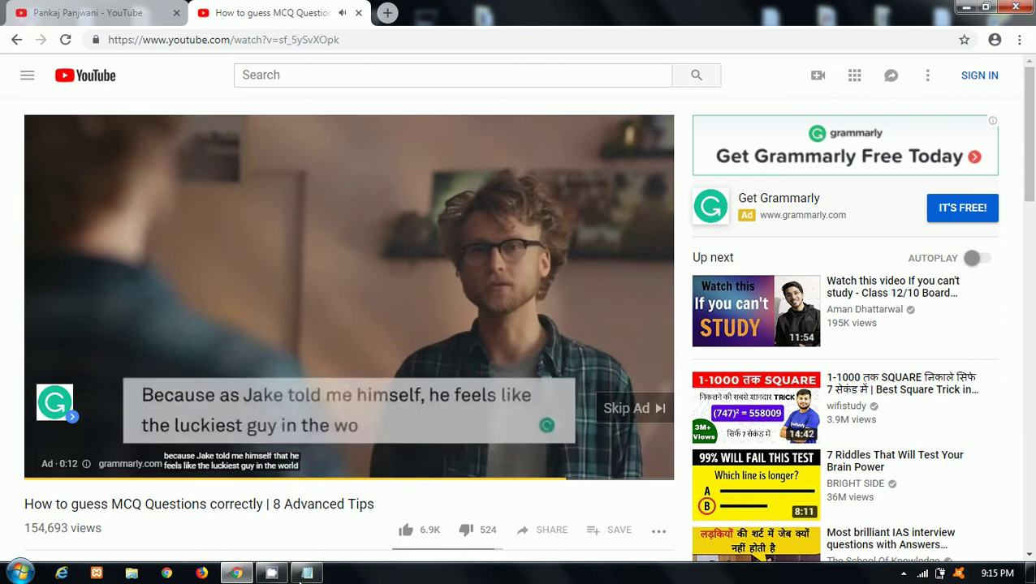
click(305, 573)
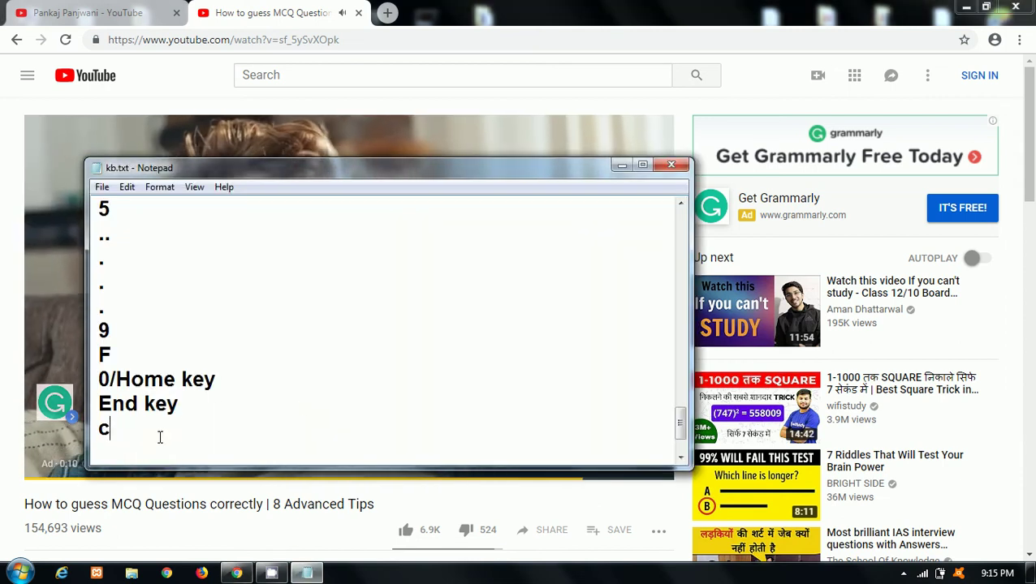
Add '+' and '-' entries below c in kb.txt
key(Return)
text(+)
key(Return)
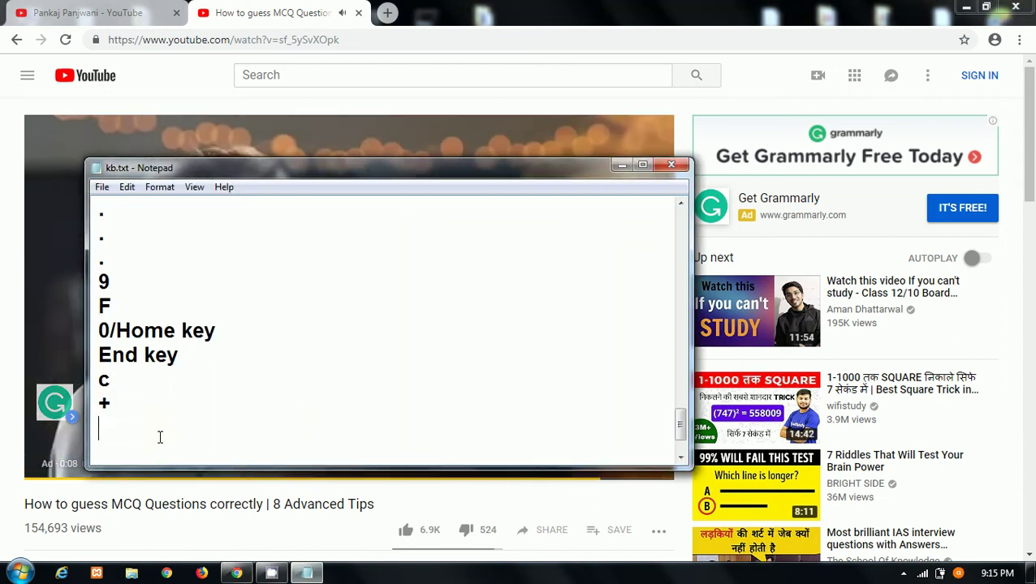
text(-)
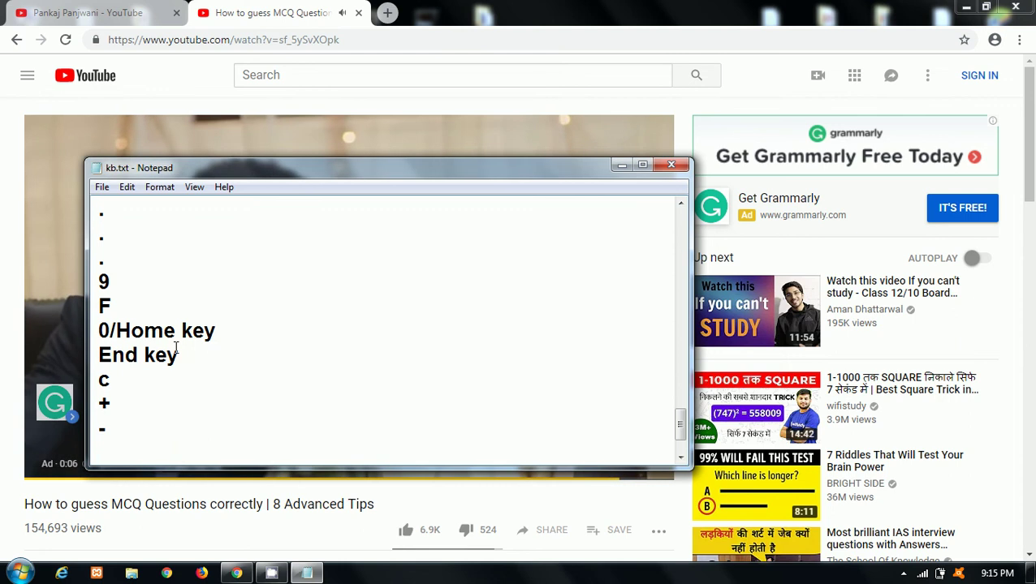
Mute the MCQ video, then bring the kb.txt notes back up
click(621, 165)
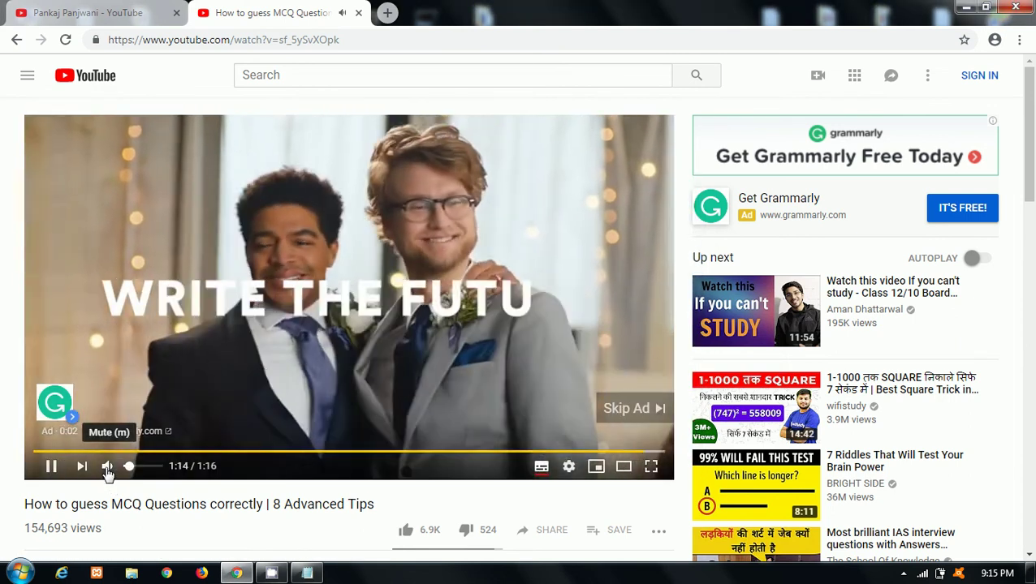
click(108, 471)
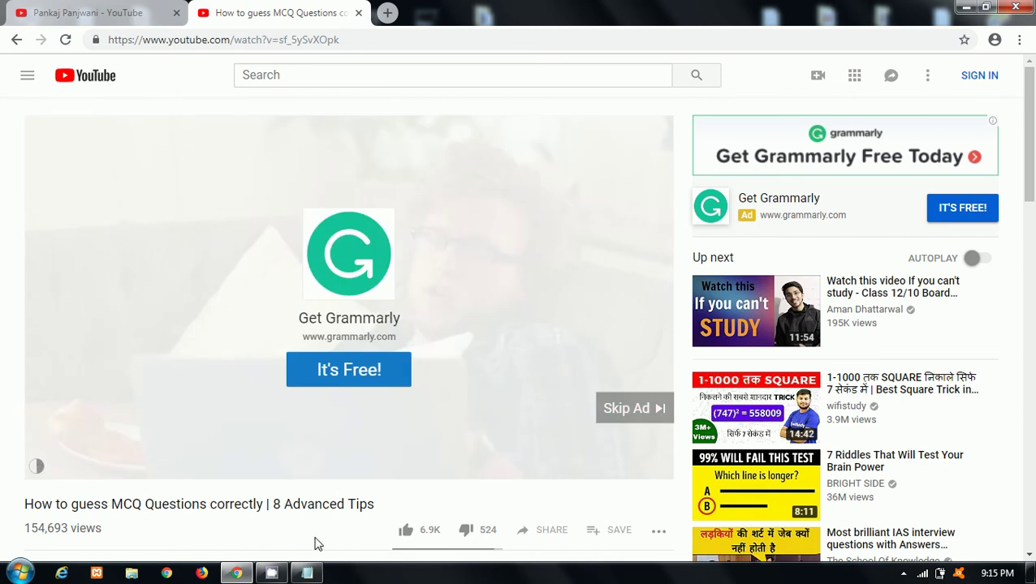
click(307, 574)
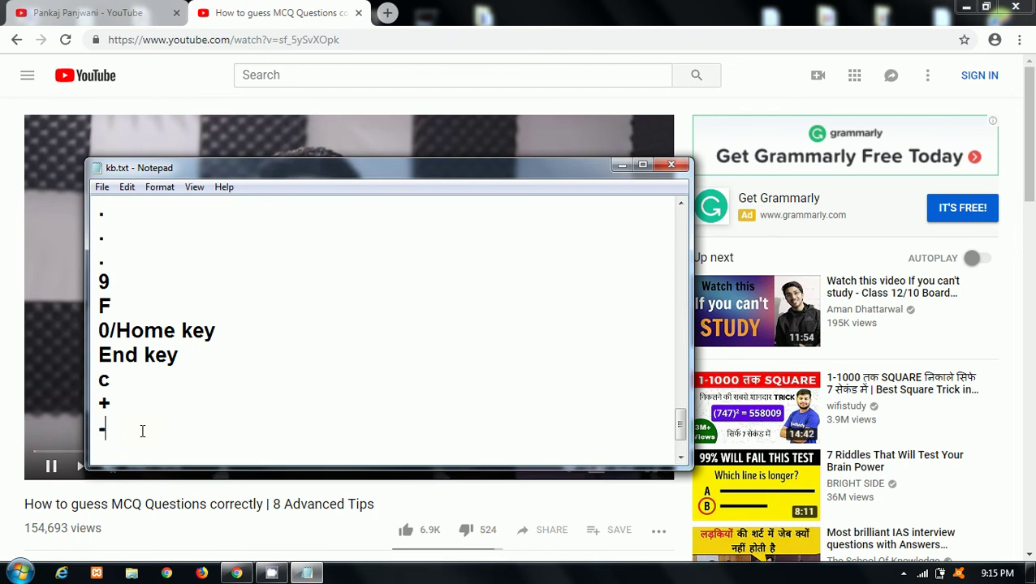
Type 'shift + N' and 'shift + P' on new lines below the - entry
key(Return)
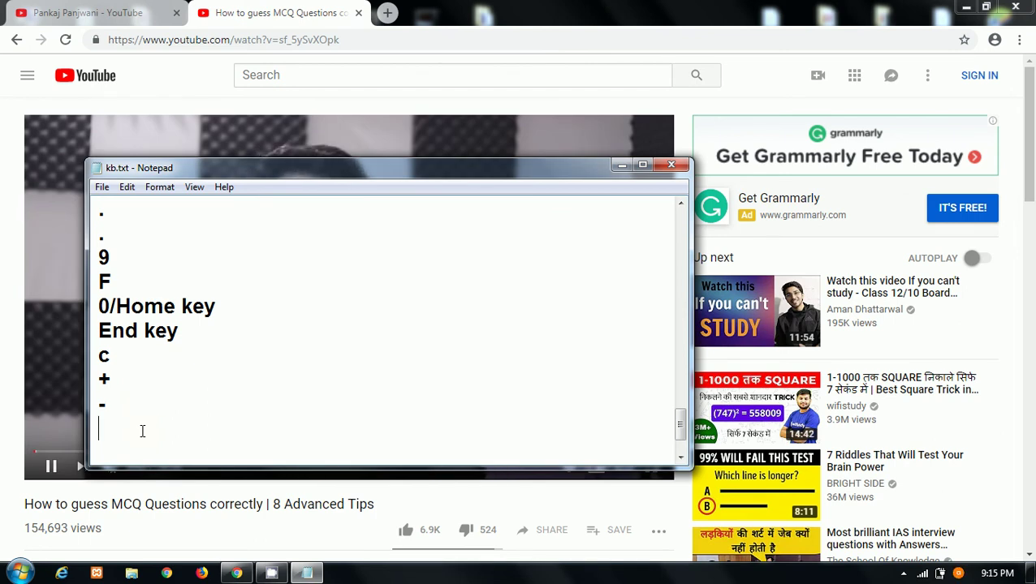
text(shift)
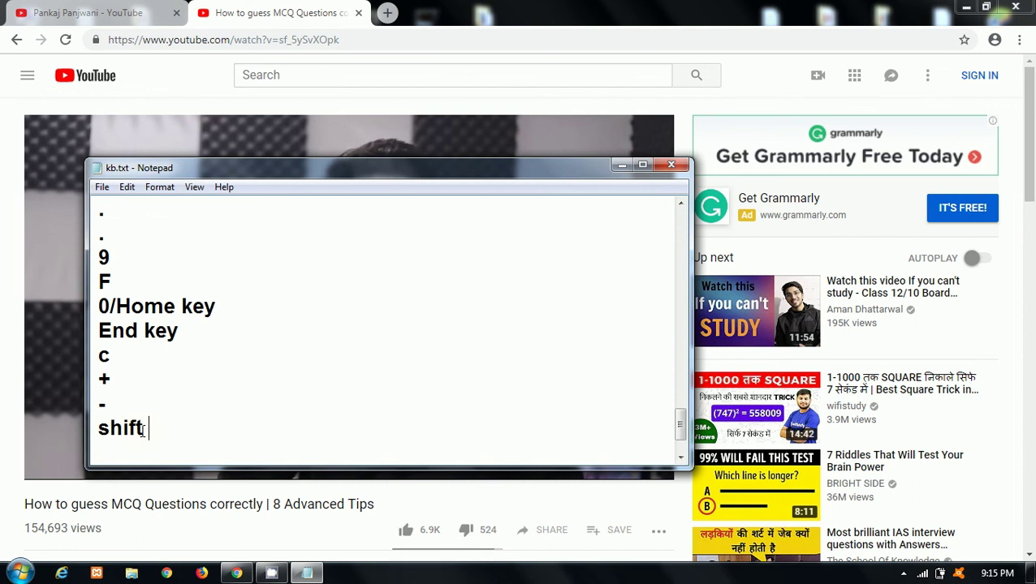
text( + N)
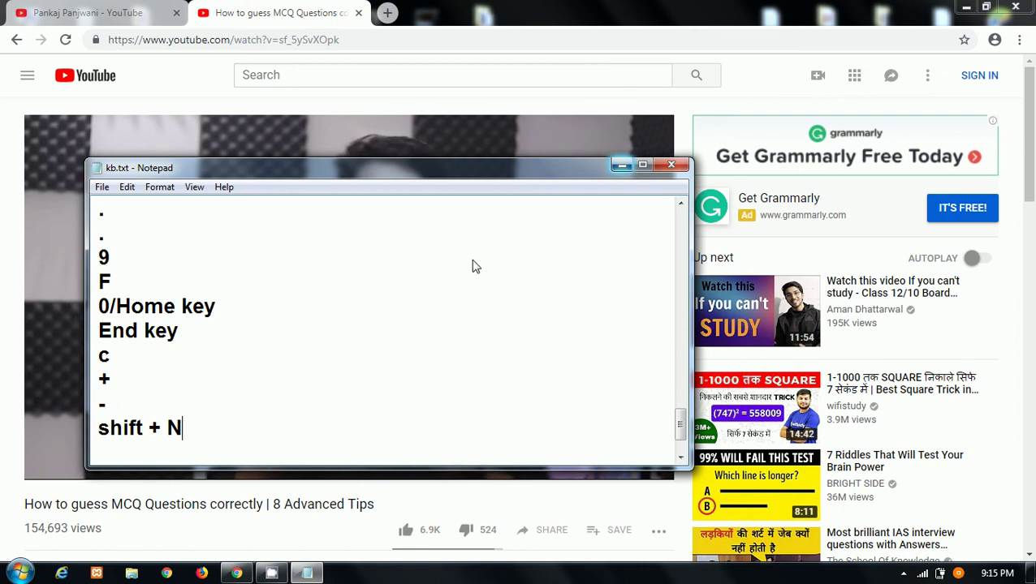
key(Return)
text(shift + P)
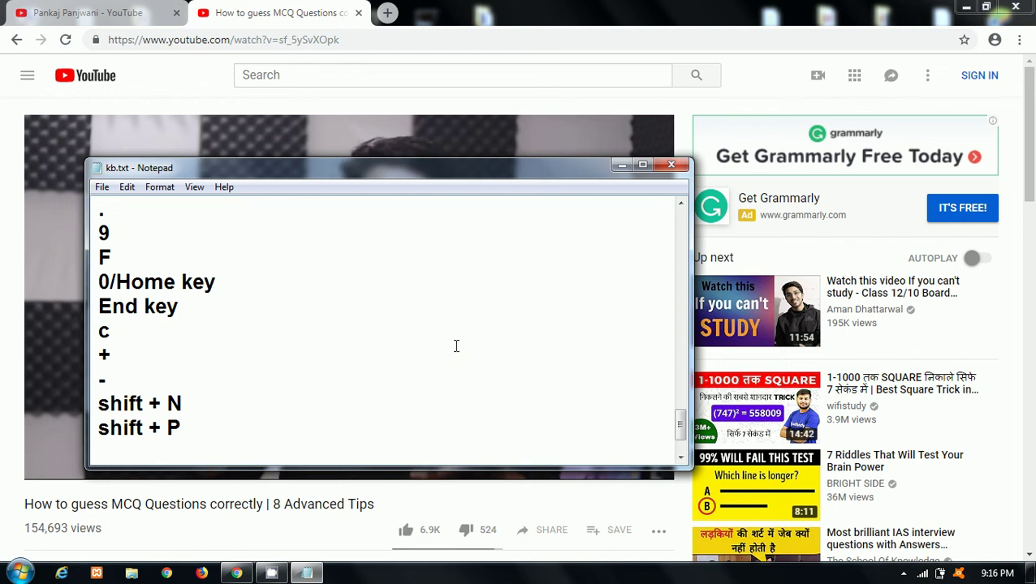
Skip ahead with Shift+N to the JEE Mains/Advanced 'STUDY THESE BOOKS' video
click(618, 166)
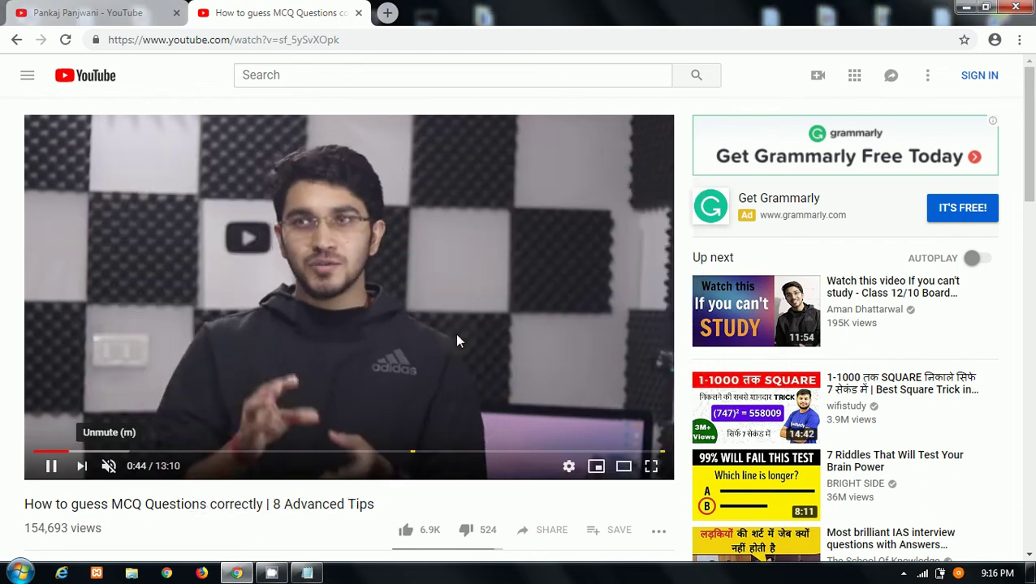
key(shift+n)
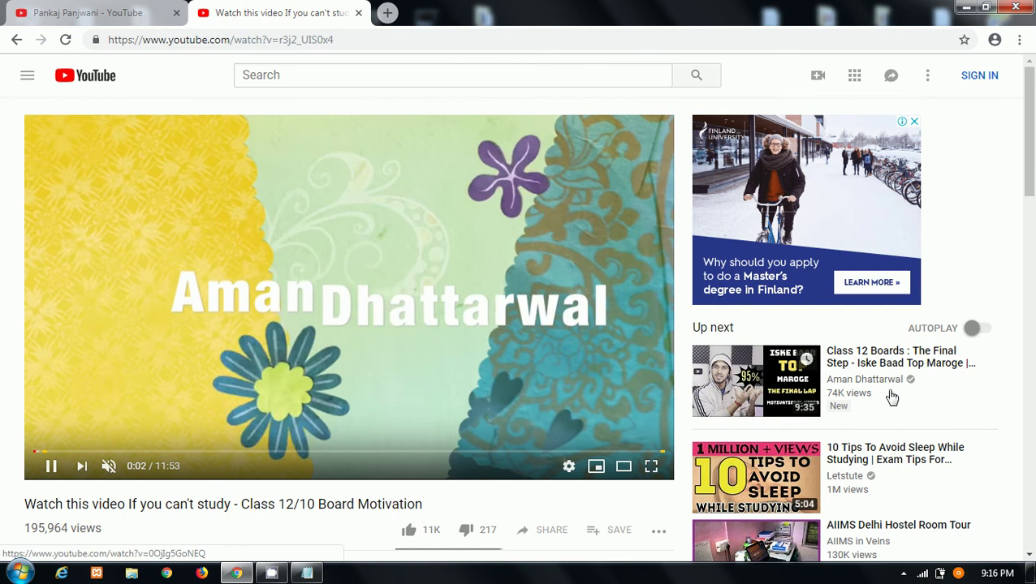
click(881, 357)
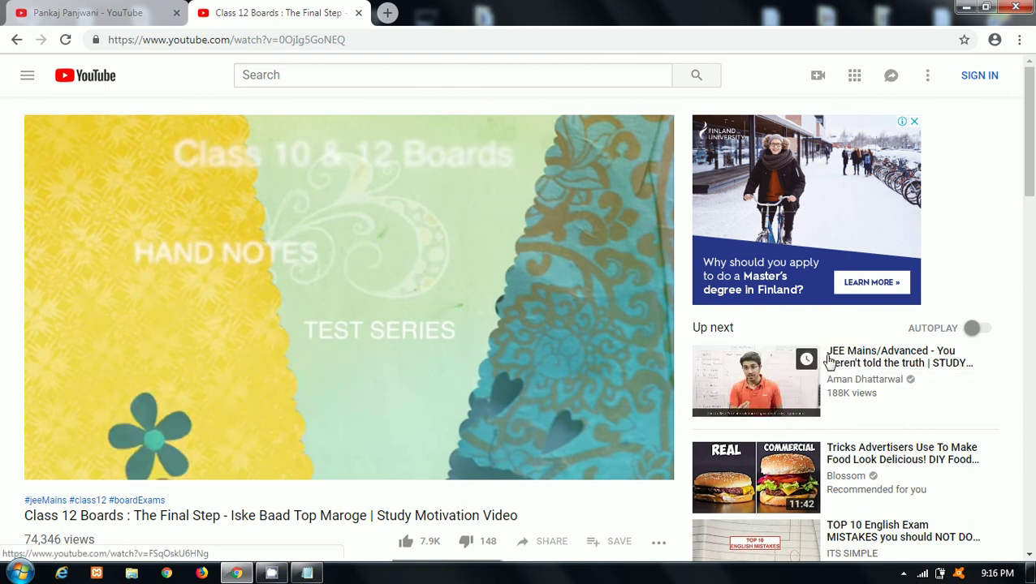
key(shift+n)
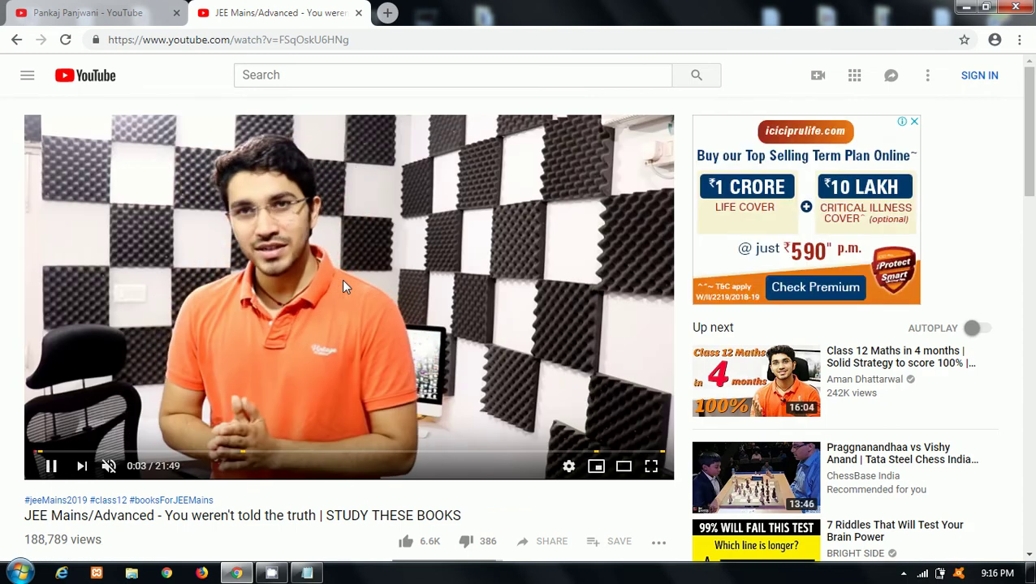
Try Shift+P, pause the JEE video at 0:08, and bring kb.txt back
key(shift+p)
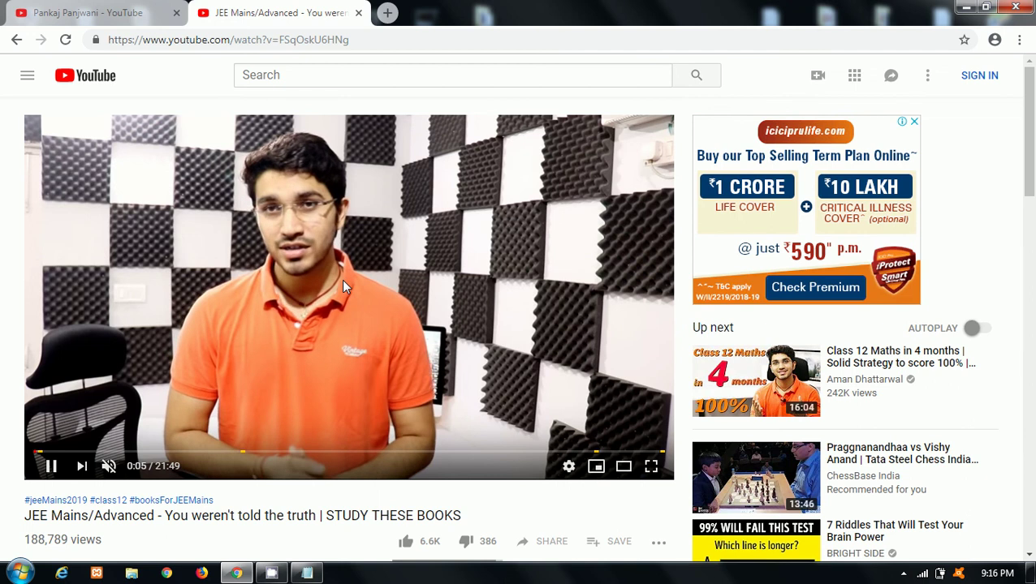
click(430, 268)
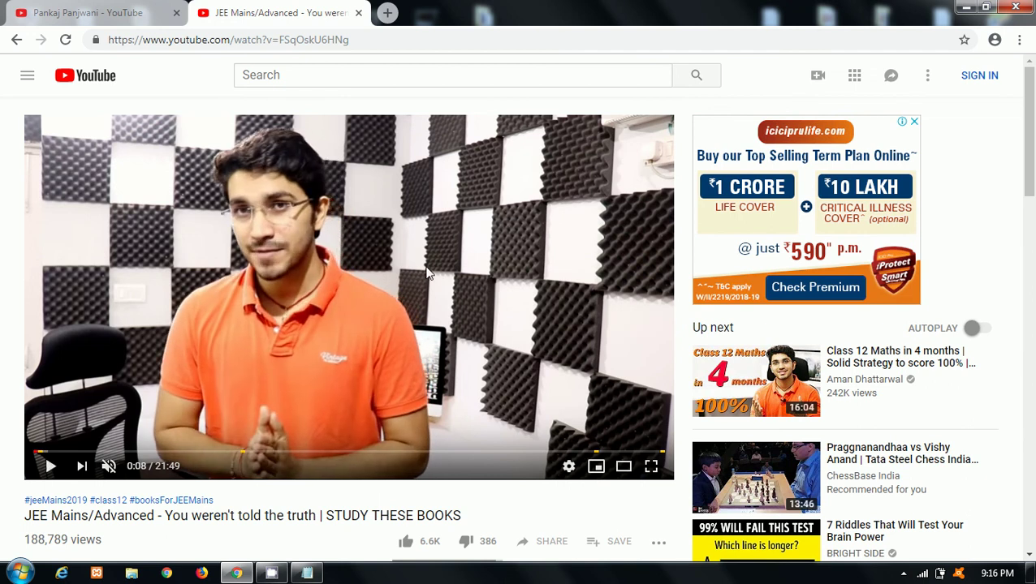
click(307, 573)
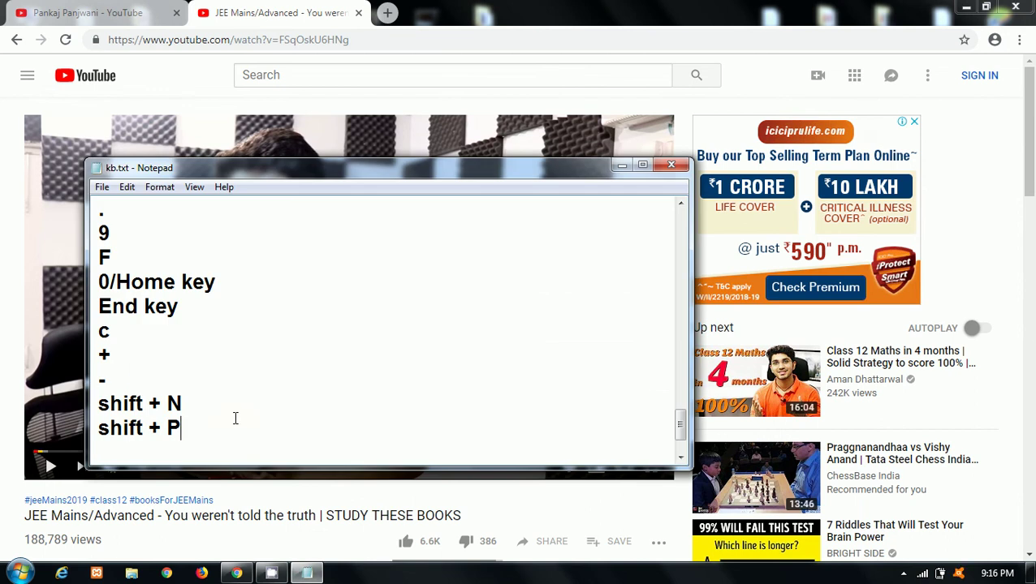
Add a '/' entry below shift + P, hide Notepad, and resume the JEE video
key(Return)
text(/)
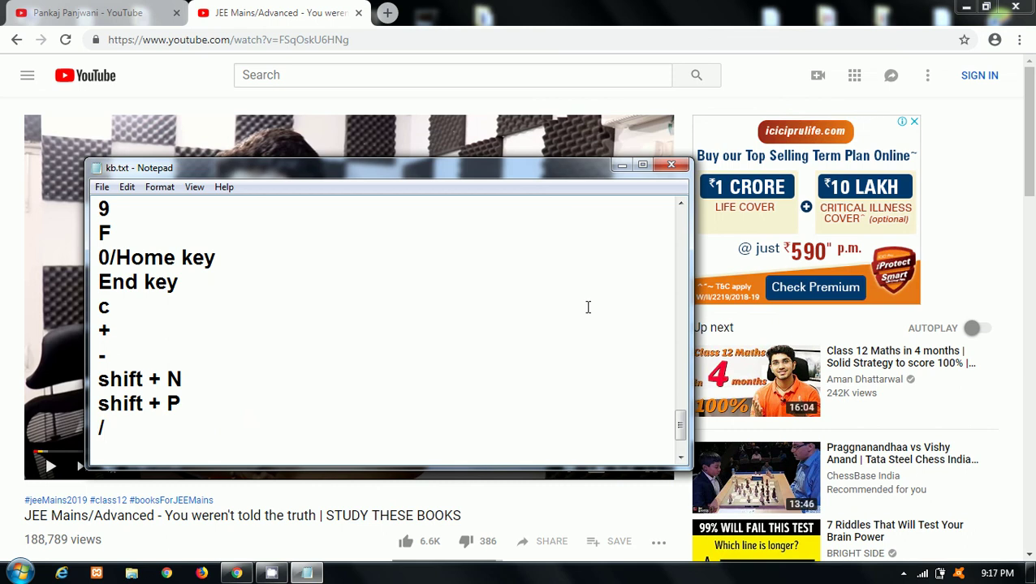
click(622, 166)
click(337, 260)
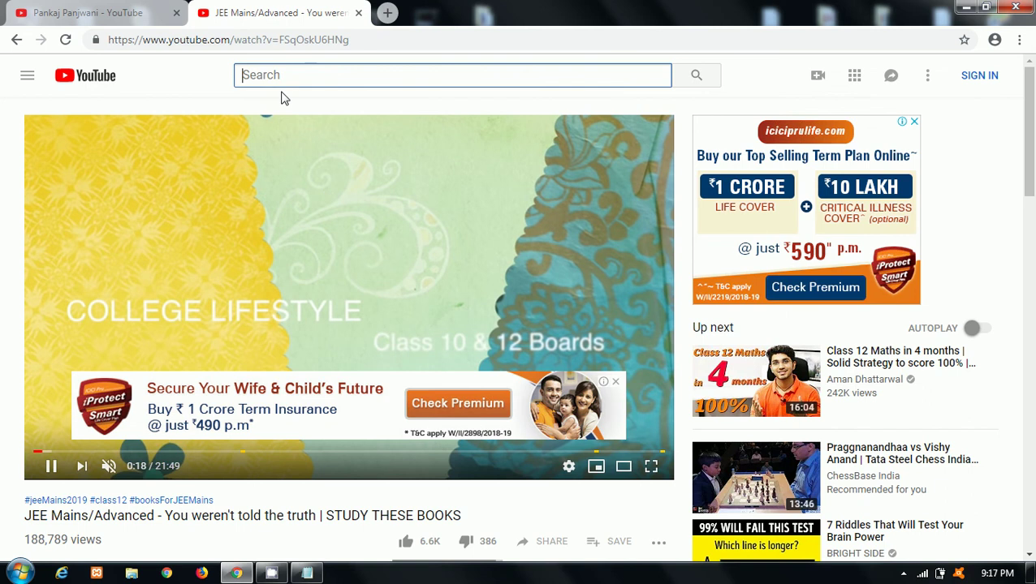
Type test text 'jsjskks//' into the YouTube search box, then clear it
text(jsjs)
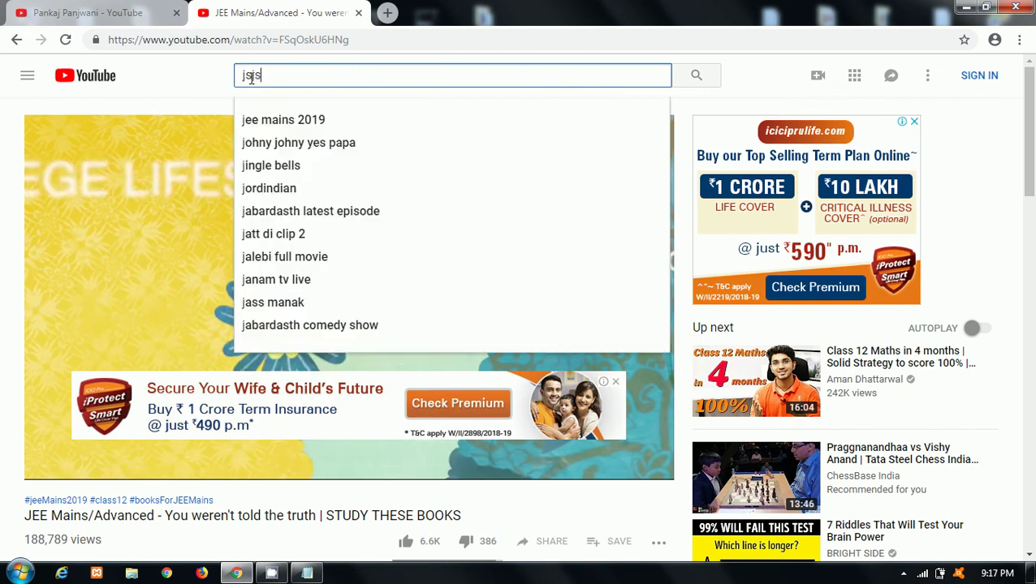
text(kks)
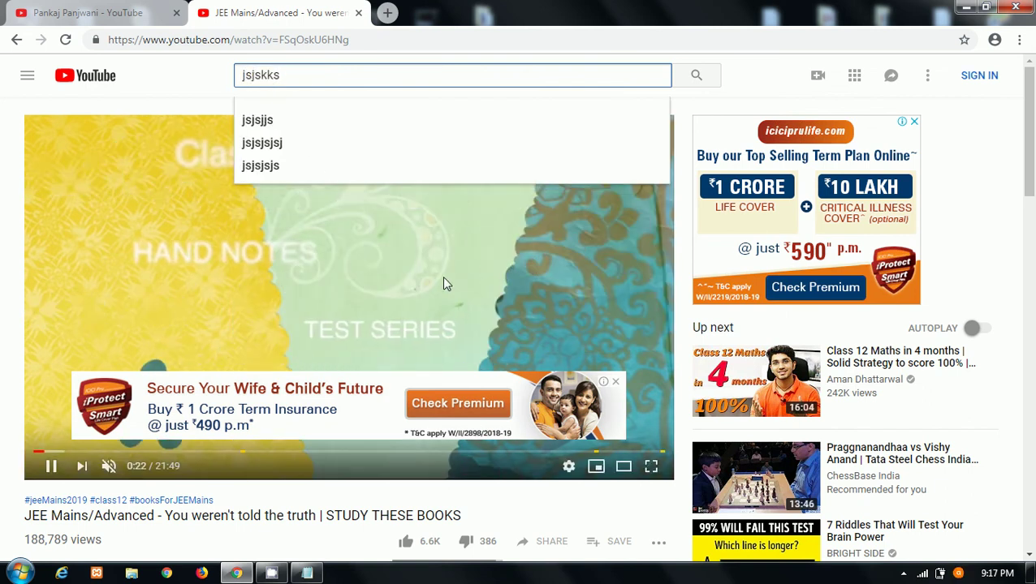
text(//)
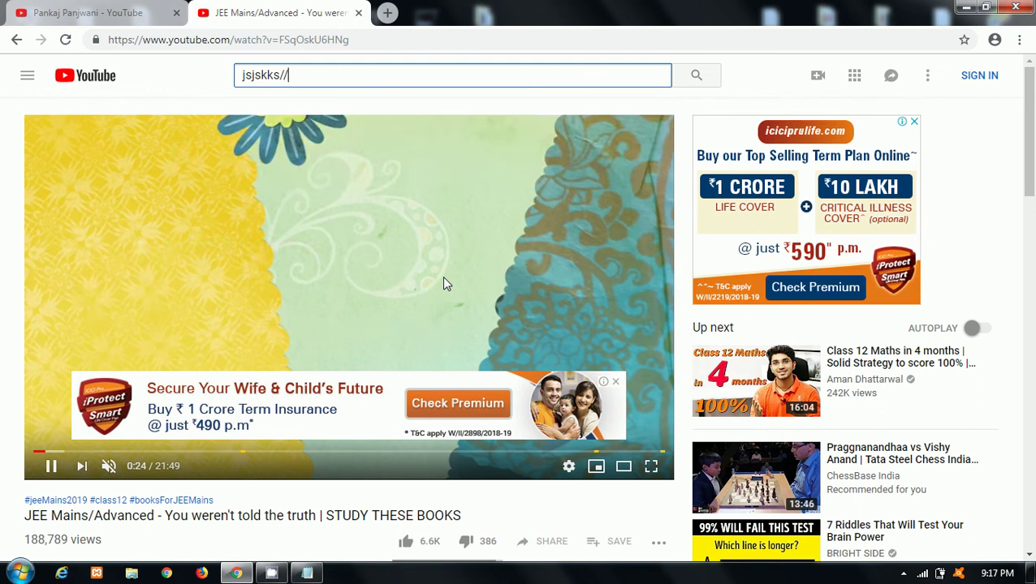
key(BackSpace)
key(BackSpace)
key(BackSpace)
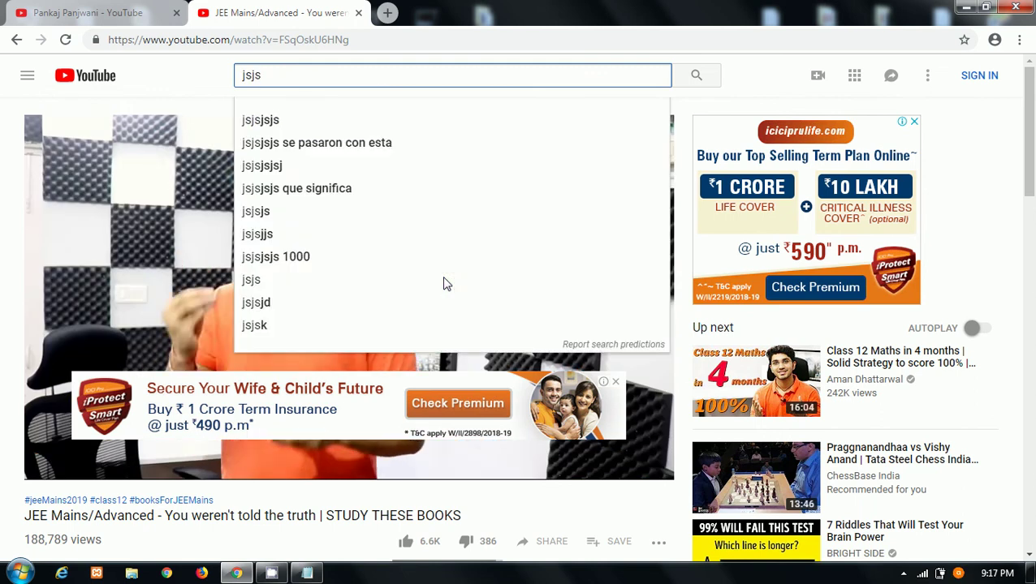
key(BackSpace)
key(BackSpace)
key(BackSpace)
text(/)
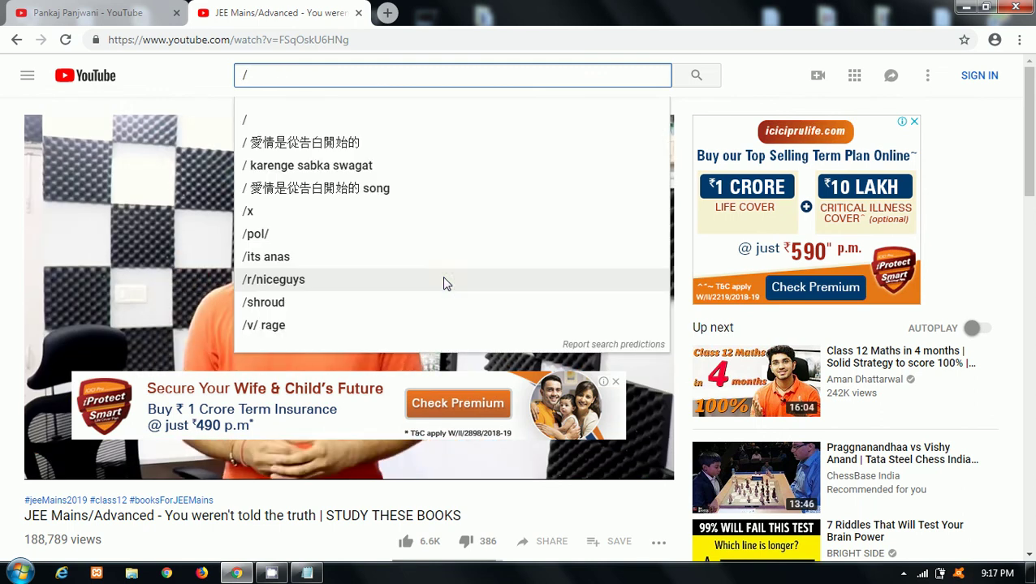
key(BackSpace)
Jump to search with /, pause the JEE video at 0:48, and Alt+Tab to kb.txt
click(416, 254)
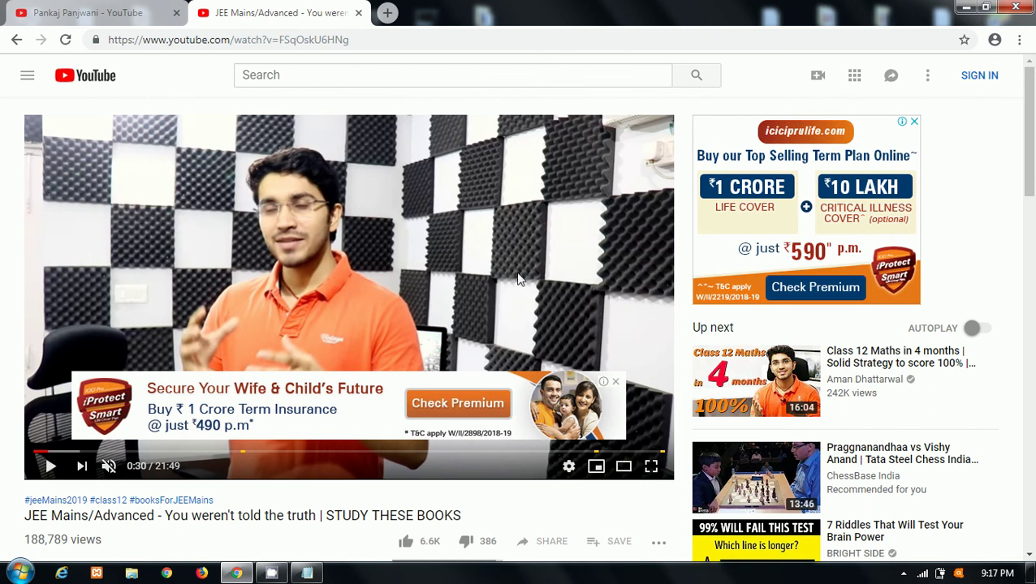
click(428, 280)
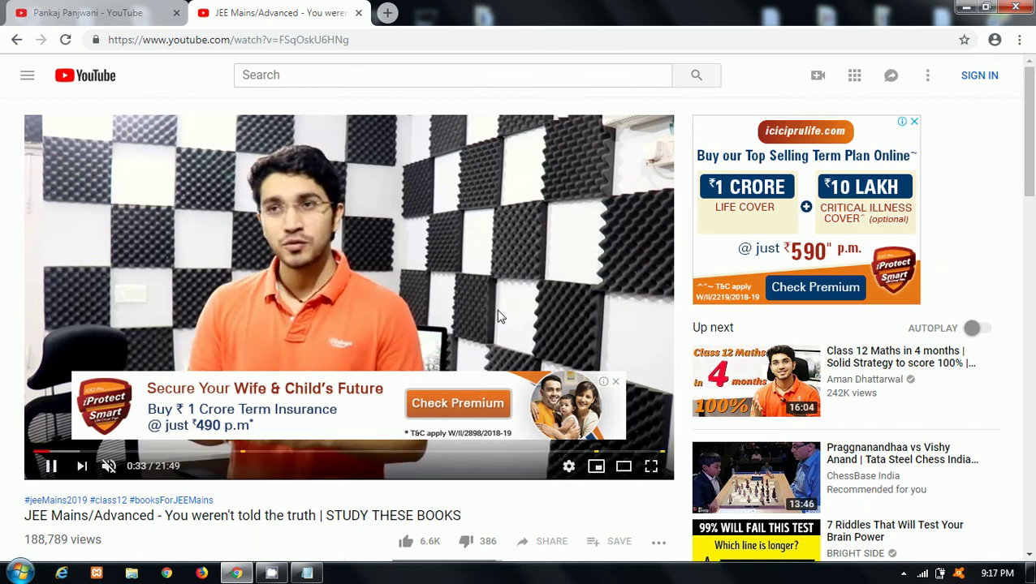
key(slash)
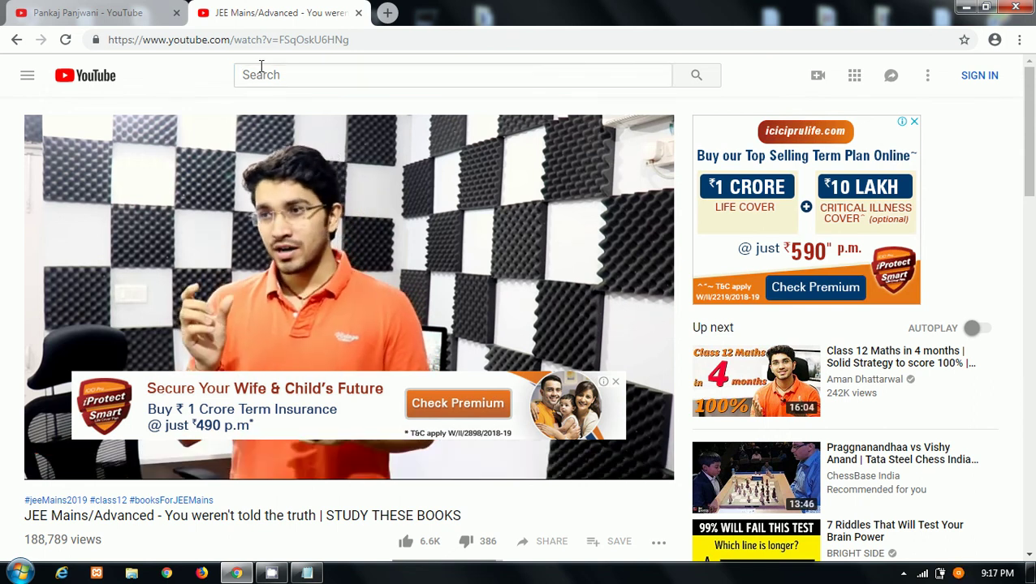
click(317, 209)
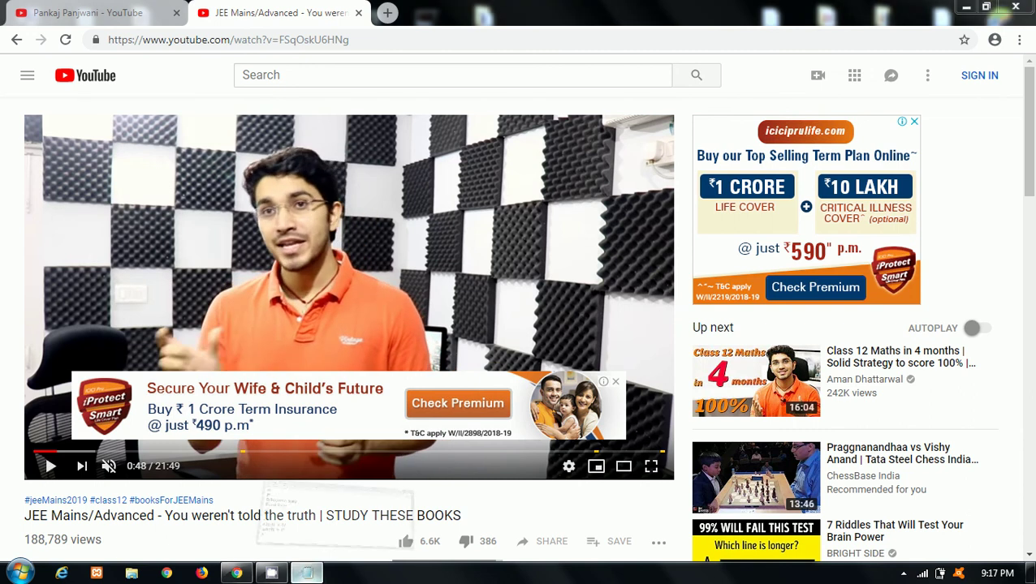
key(alt+Tab)
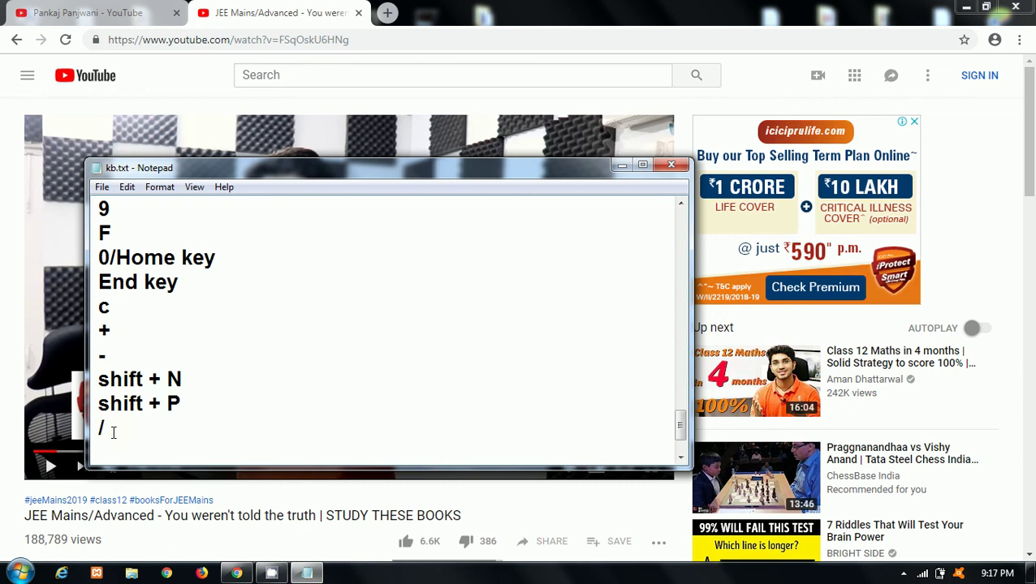
Add Esc, comma (,) and period (.) entries below the / line in kb.txt
key(Return)
text(Esc)
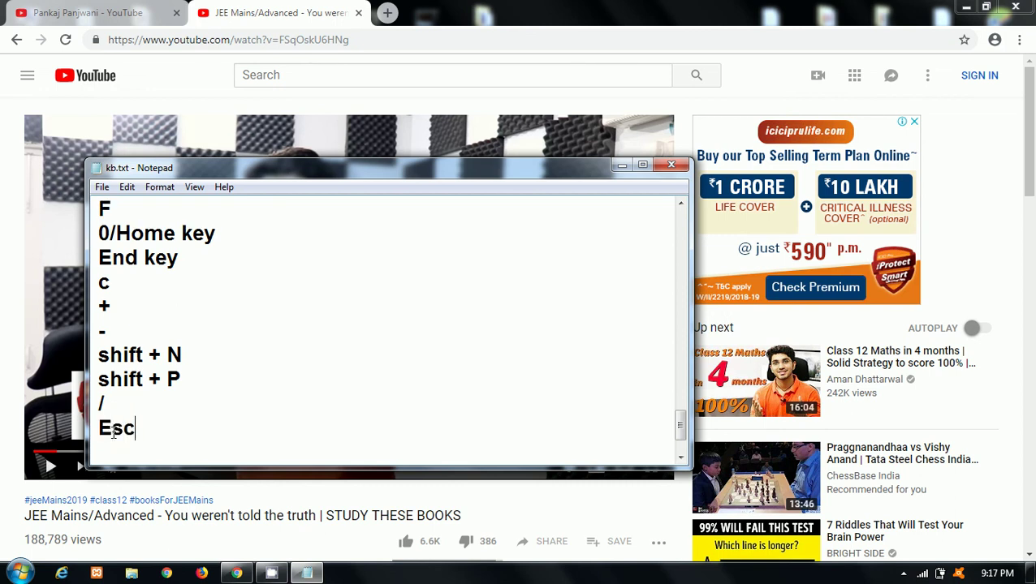
key(Return)
text(,)
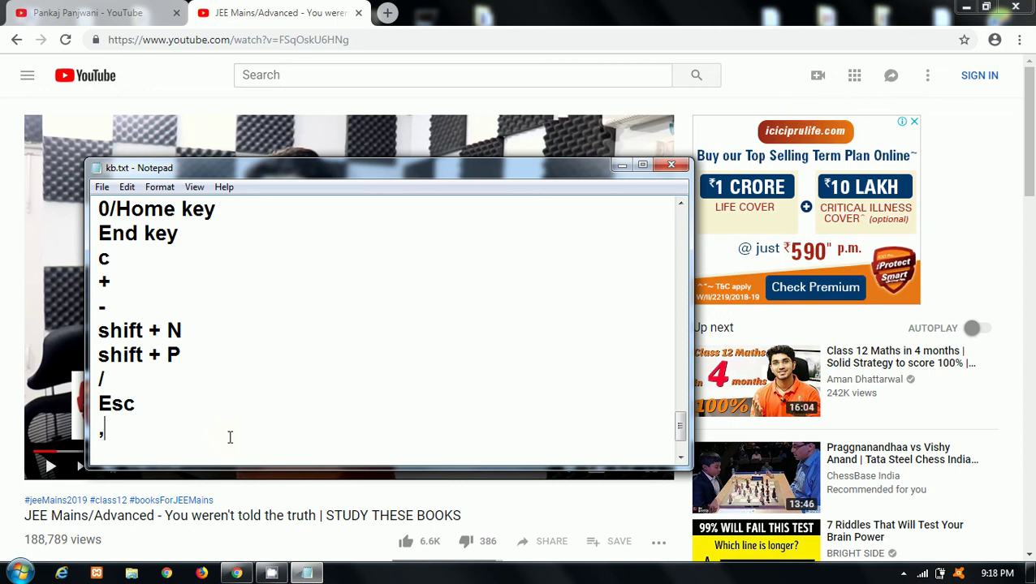
key(Return)
text(.)
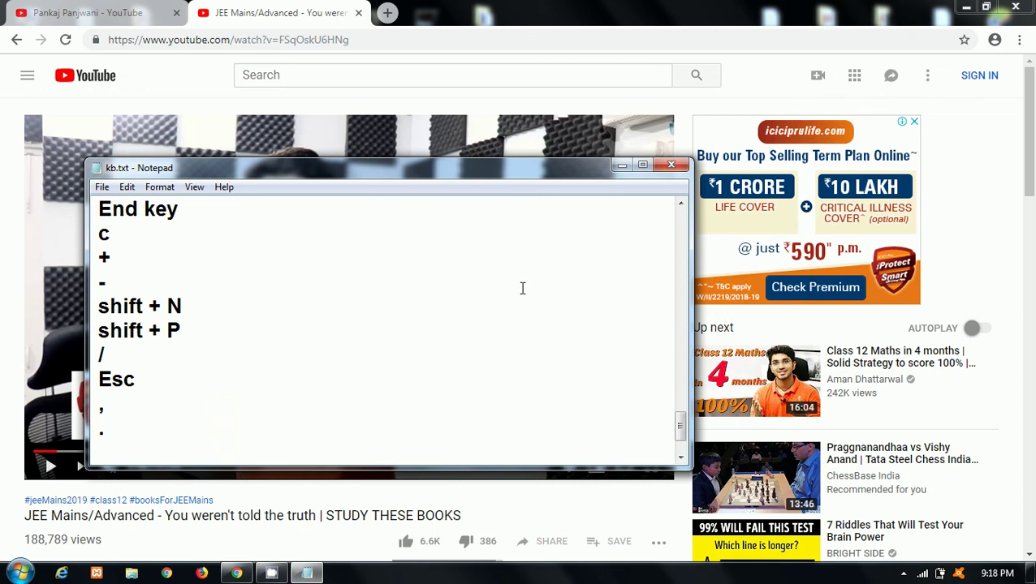
Hide the notes and play the JEE video past one minute, pausing it at 1:07
click(620, 166)
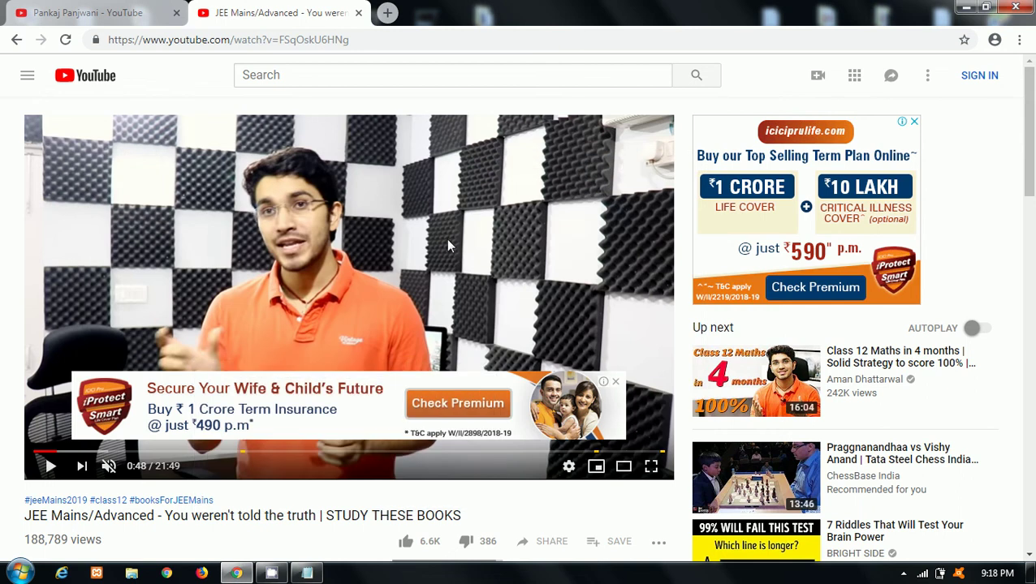
click(447, 245)
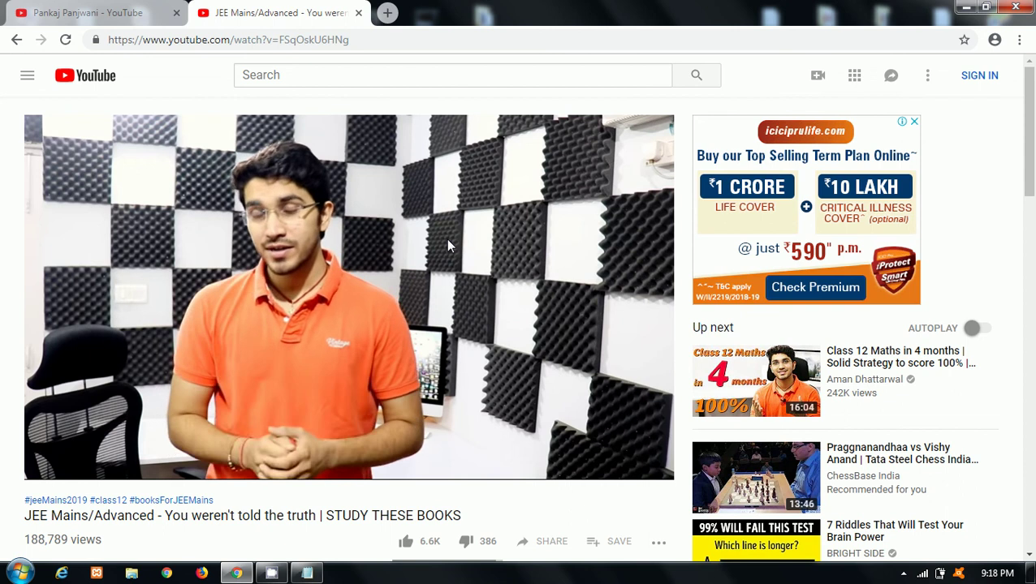
mouse_move(445, 239)
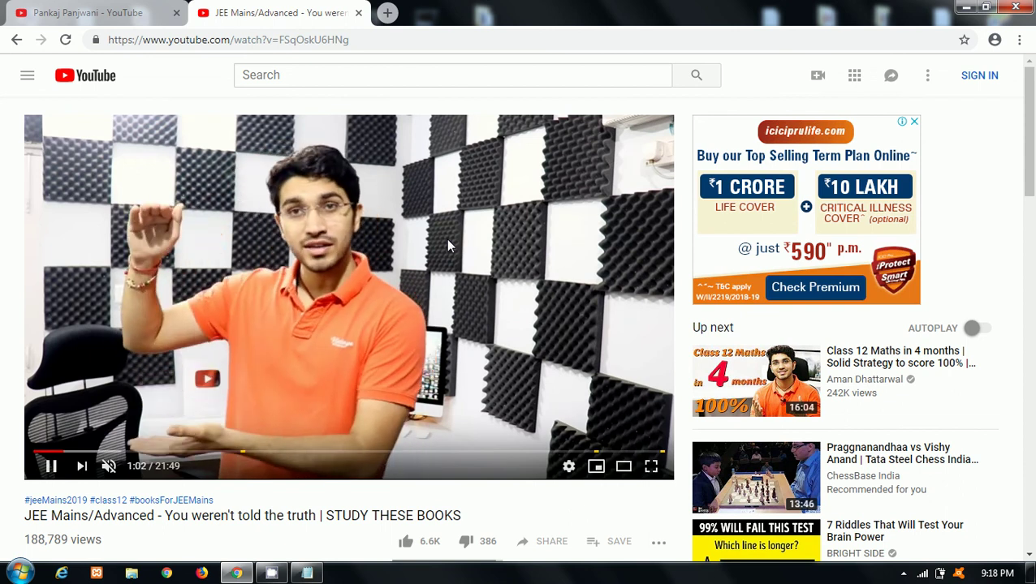
click(441, 237)
click(441, 237)
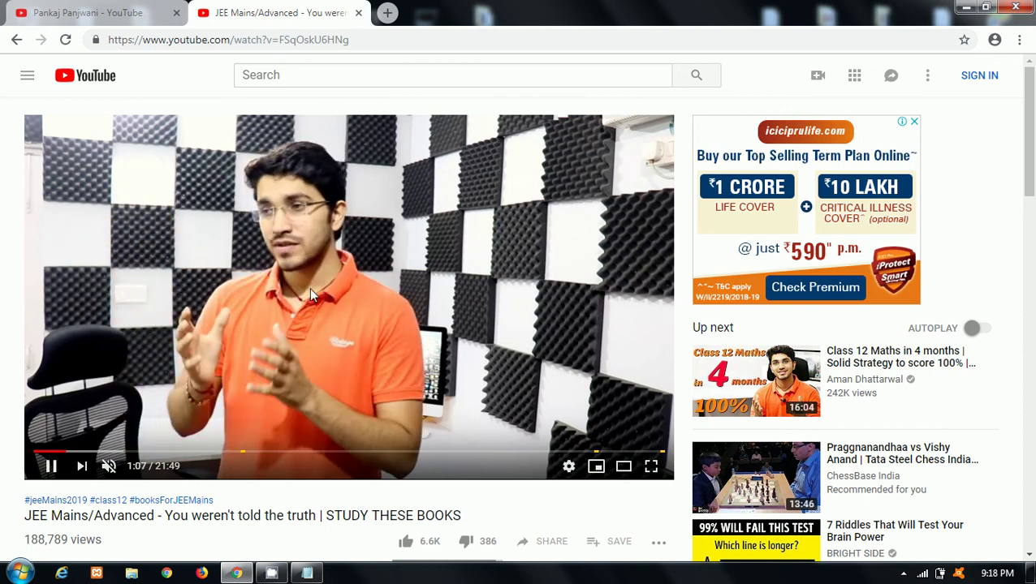
click(309, 287)
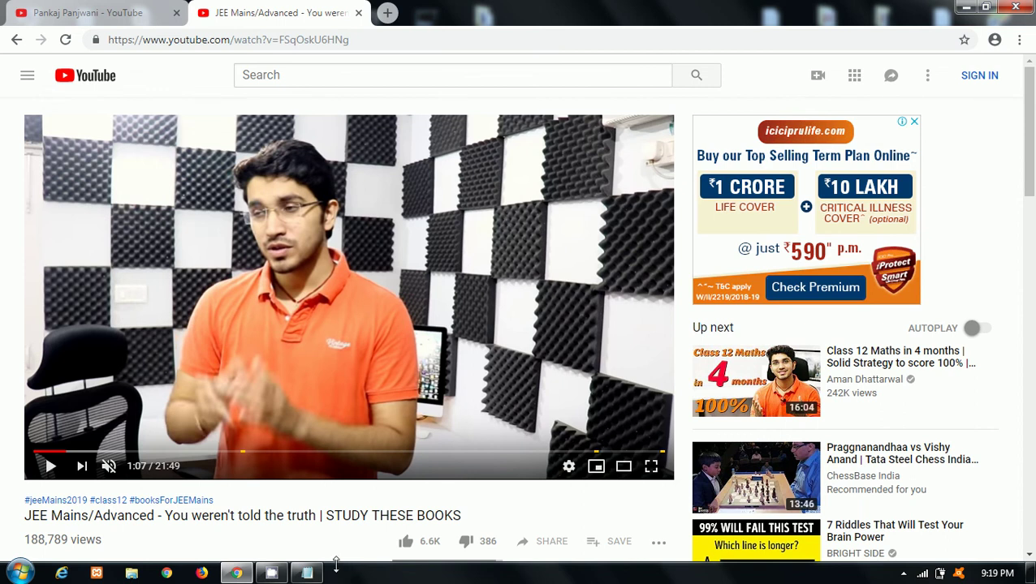
Reopen kb.txt, scroll down to the Esc, comma and period entries, then minimize it
click(301, 575)
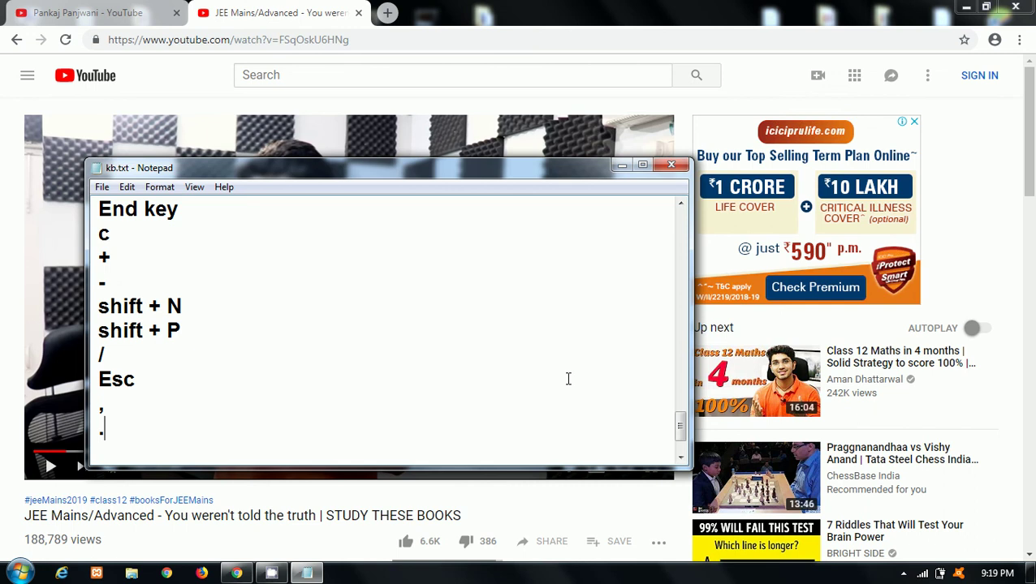
mouse_move(682, 435)
mouse_down()
mouse_move(681, 343)
mouse_move(684, 455)
mouse_up()
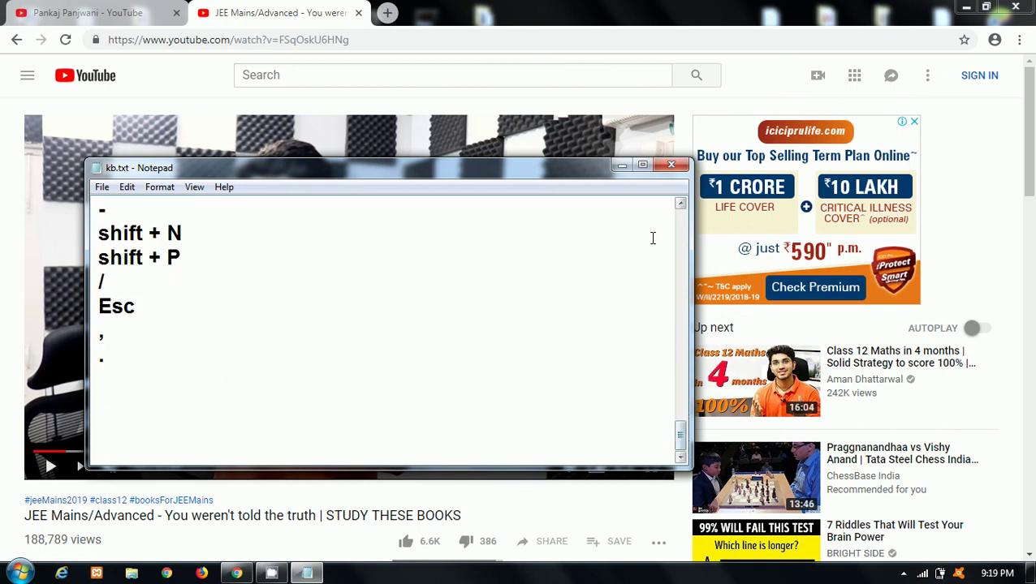
click(622, 166)
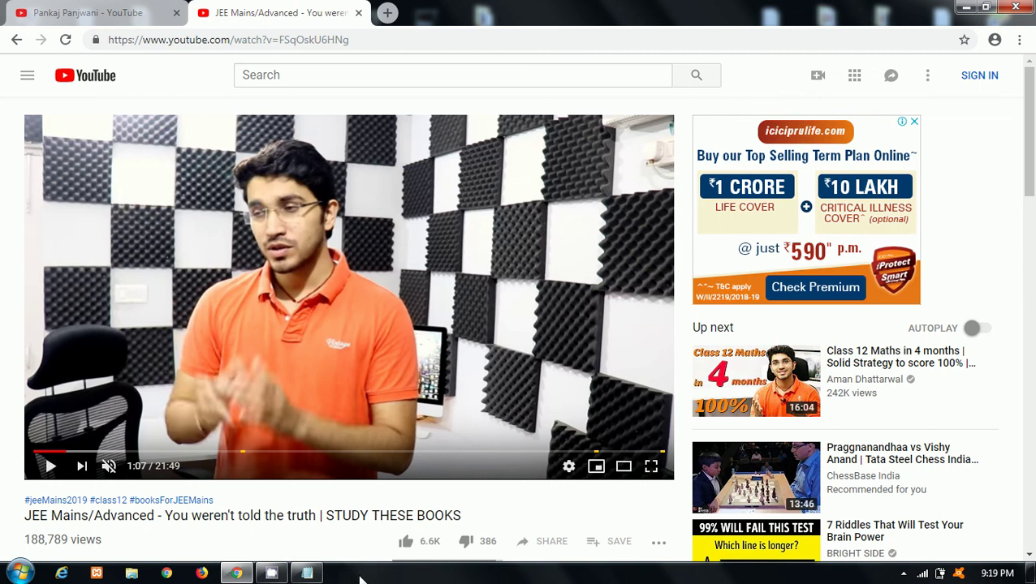
Open CamStudio's recording window from the hidden system-tray icons
mouse_move(279, 576)
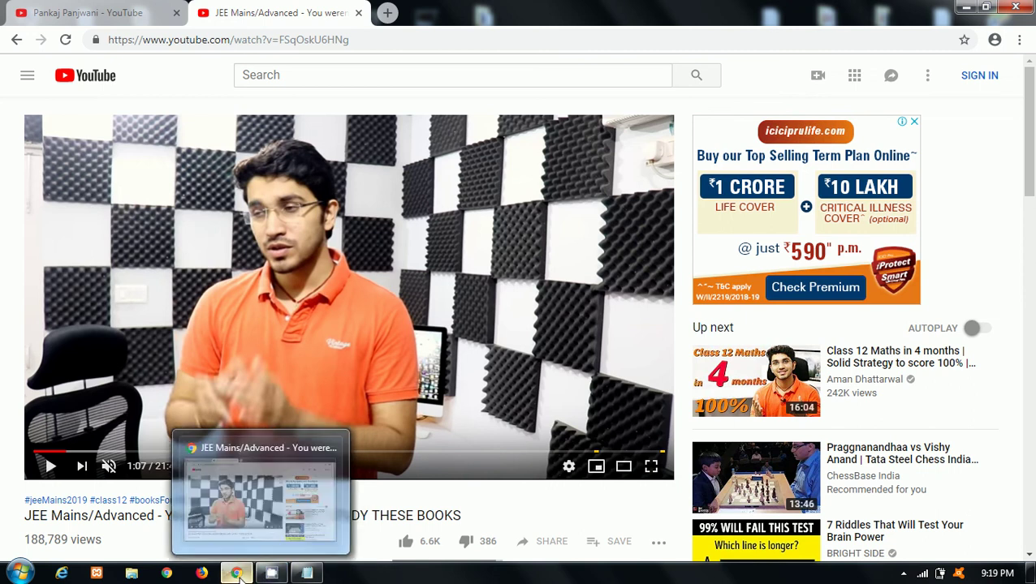
click(901, 574)
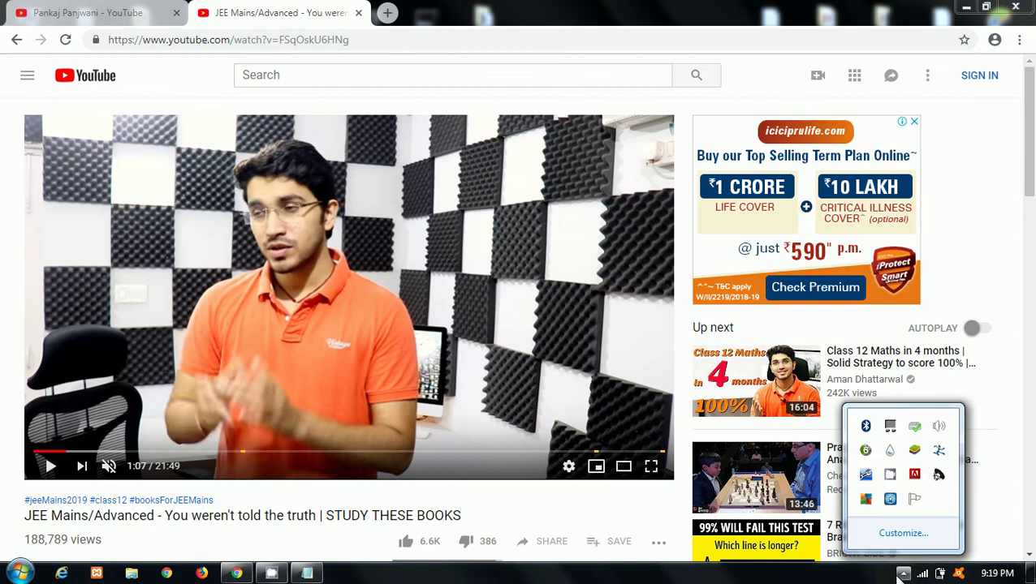
click(891, 477)
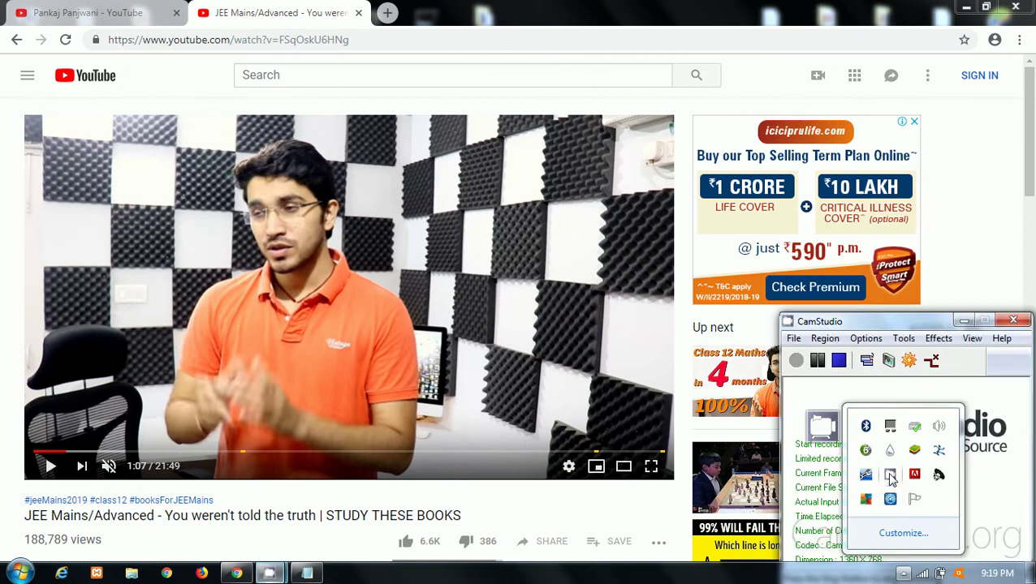